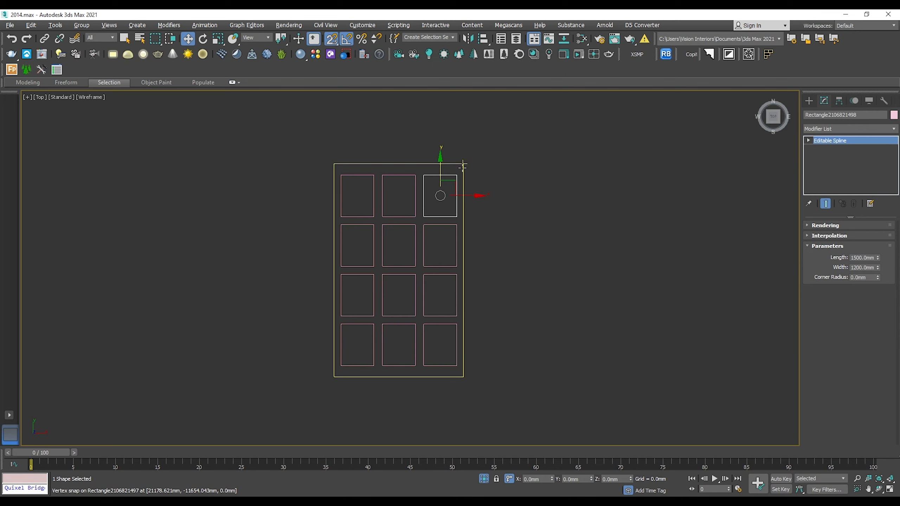
# Attach the six rectangles in the upper two rows to the outer rectangle as one spline shape
pyautogui.moveTo(825, 358); pyautogui.dragTo(838, 262)
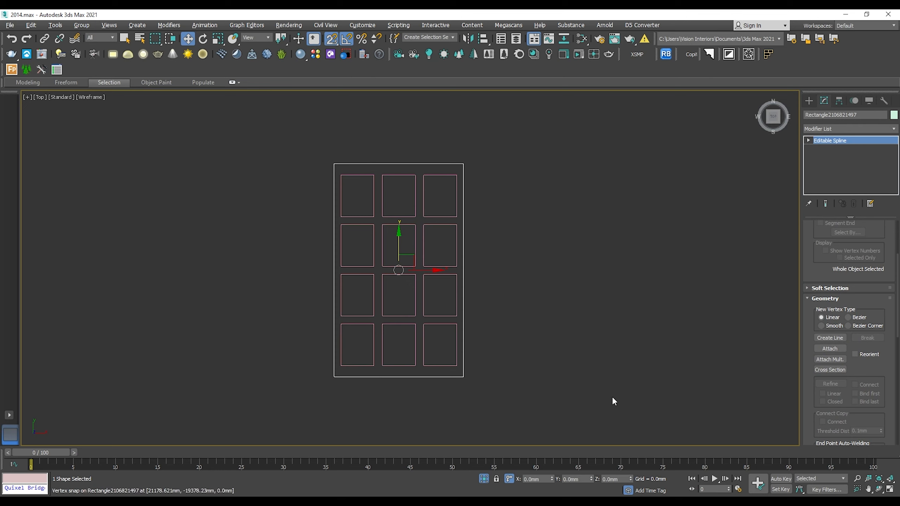
pyautogui.click(831, 349)
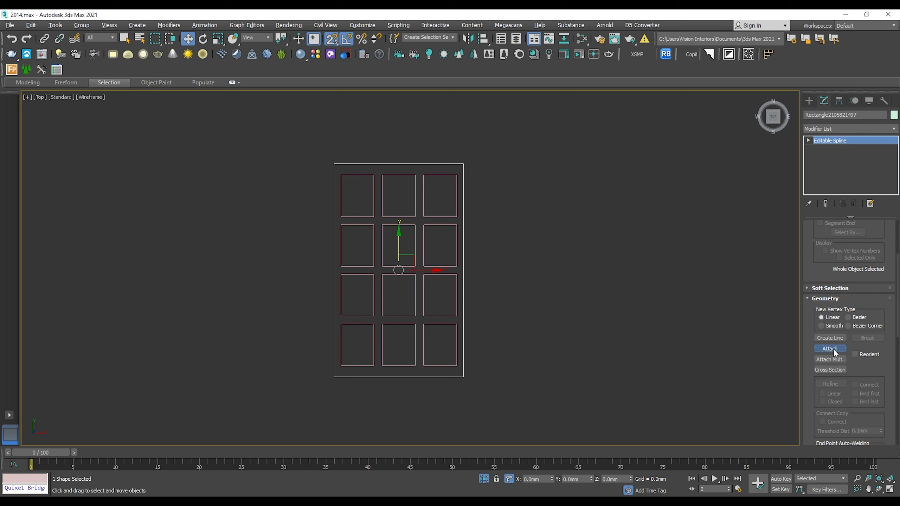
pyautogui.click(450, 216)
pyautogui.click(413, 212)
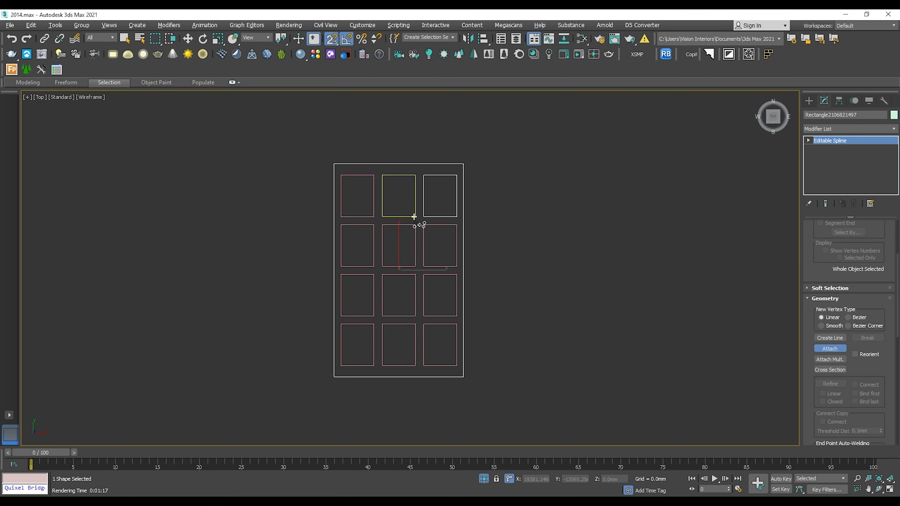
pyautogui.click(358, 215)
pyautogui.click(362, 226)
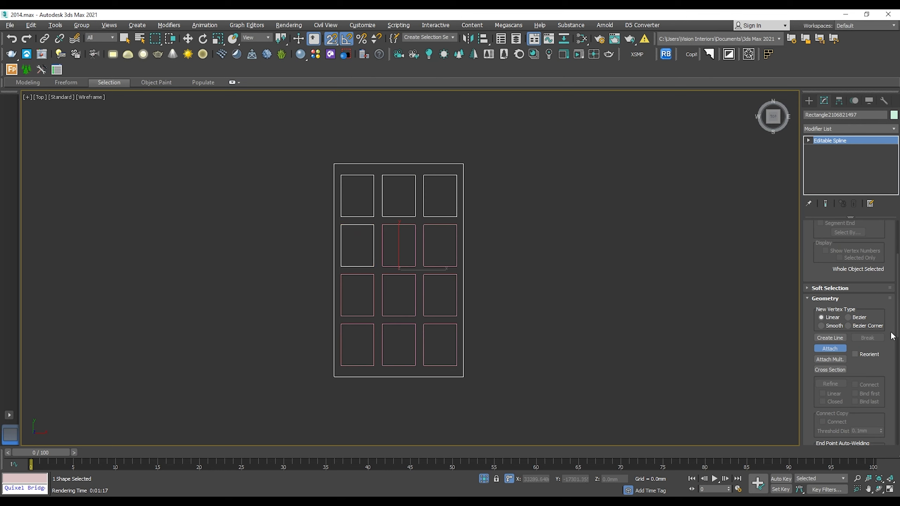
pyautogui.click(394, 231)
pyautogui.click(452, 227)
pyautogui.press('w')
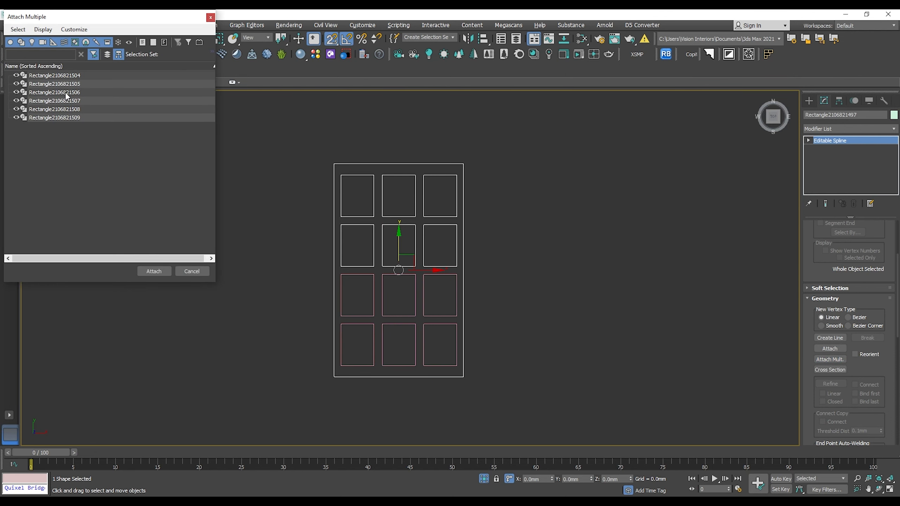
pyautogui.click(67, 77)
pyautogui.keyDown('shift'); pyautogui.click(75, 118); pyautogui.keyUp('shift')
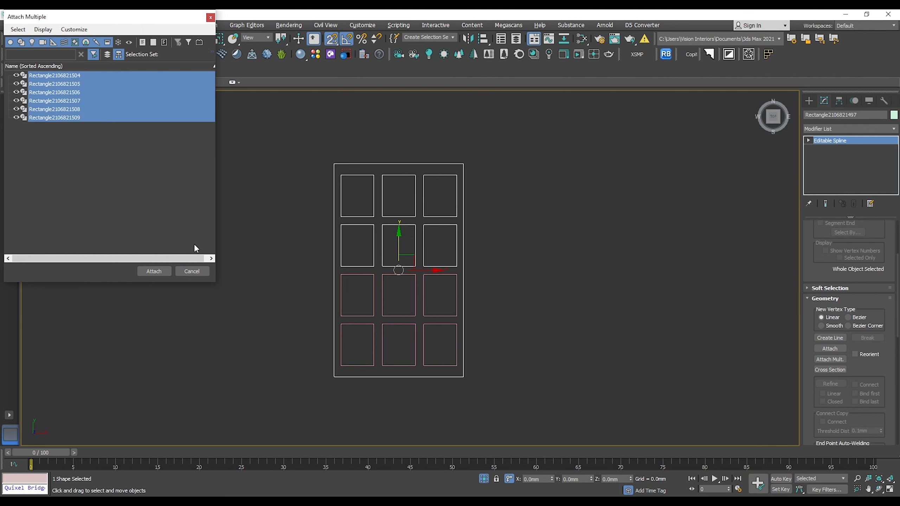
pyautogui.click(153, 271)
pyautogui.click(556, 292)
pyautogui.click(424, 245)
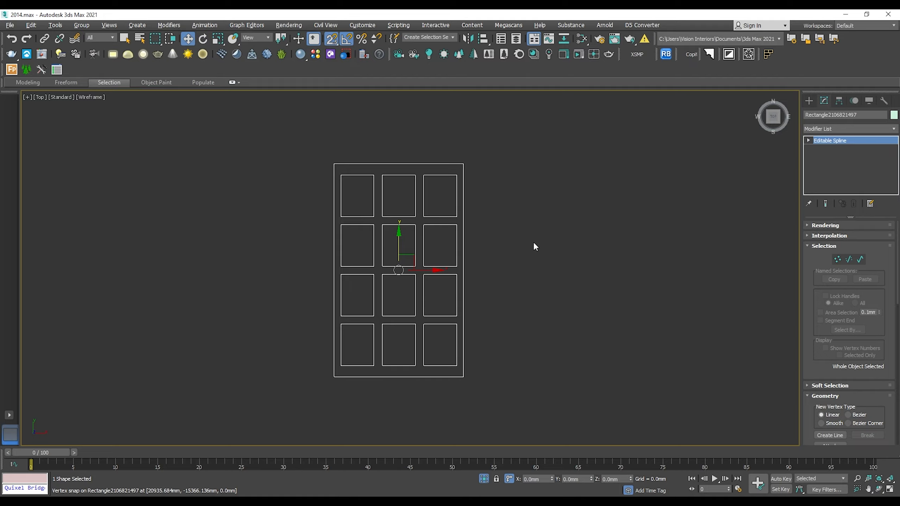
# Switch to the perspective view and add an Extrude modifier to the combined ceiling grid shape
pyautogui.press('p')
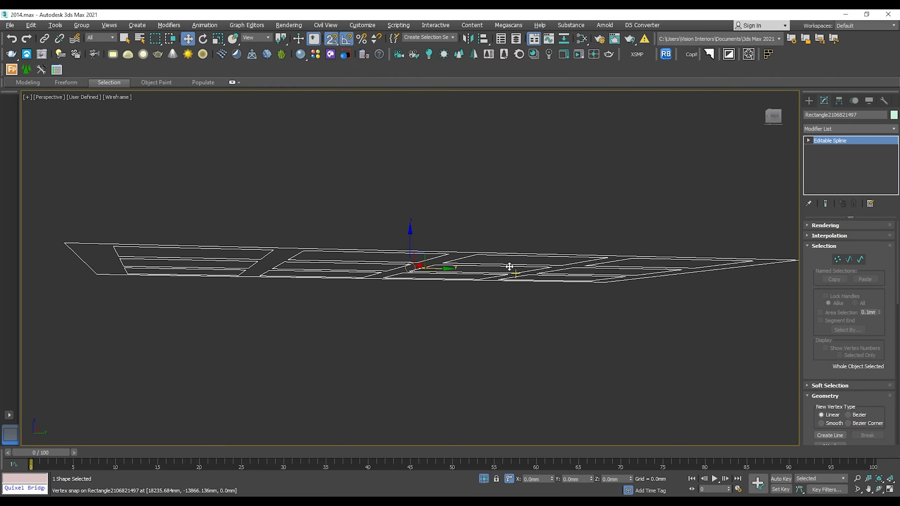
pyautogui.keyDown('alt'); pyautogui.moveTo(509, 266); pyautogui.dragTo(402, 295, button='middle'); pyautogui.keyUp('alt')
pyautogui.scroll(-4, 436, 253)
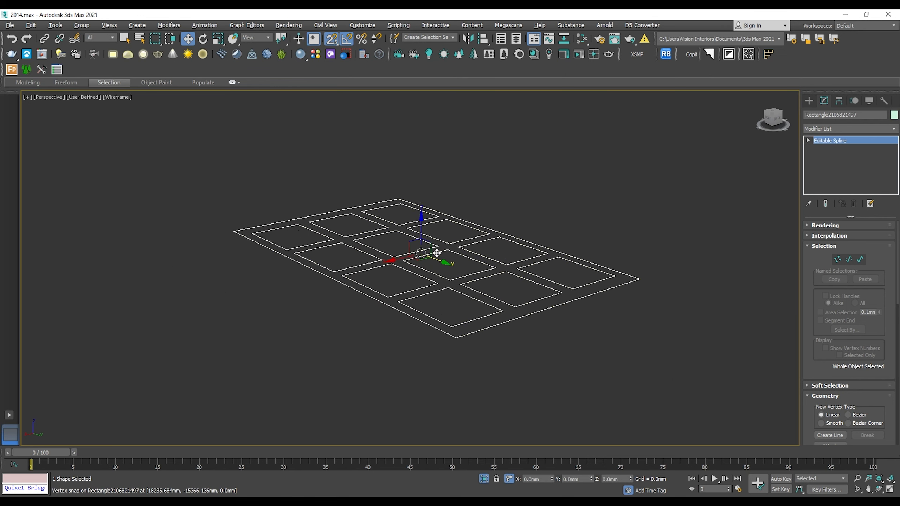
pyautogui.keyDown('alt'); pyautogui.moveTo(437, 253); pyautogui.dragTo(446, 262, button='middle'); pyautogui.keyUp('alt')
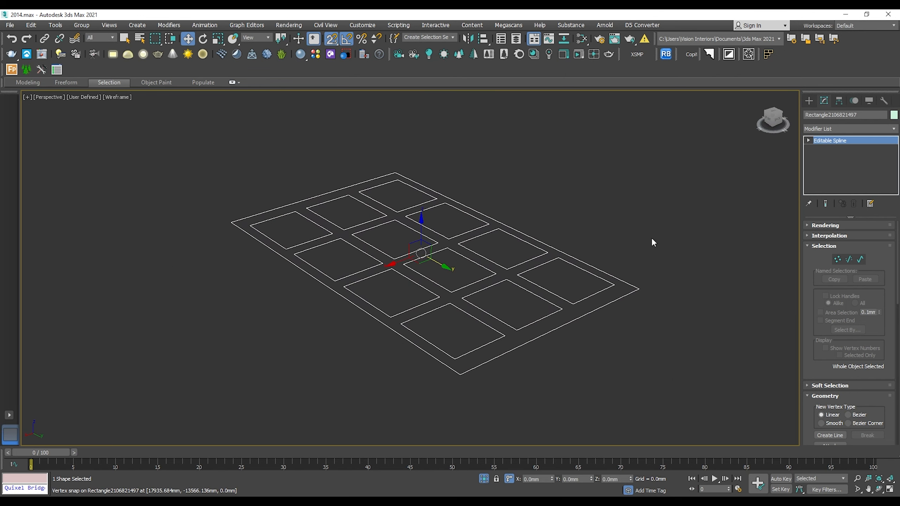
pyautogui.click(848, 130)
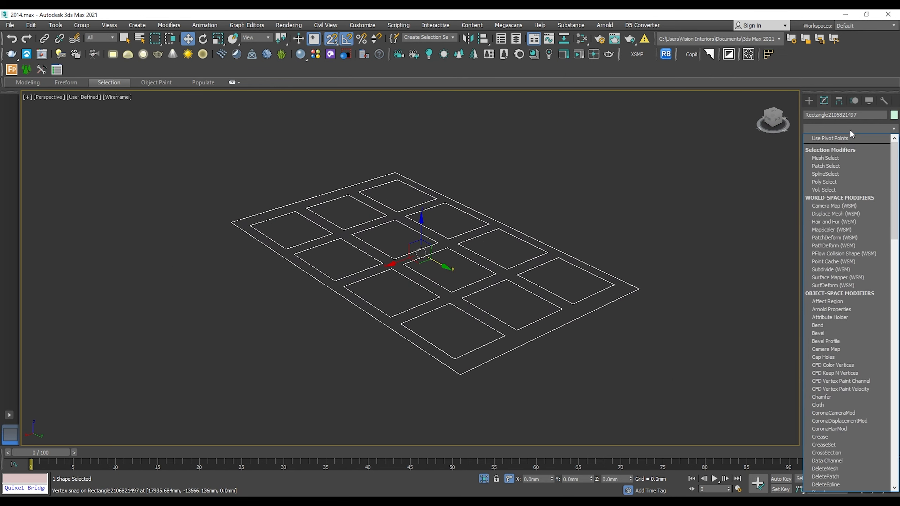
pyautogui.scroll(-2, 850, 130)
pyautogui.click(840, 138)
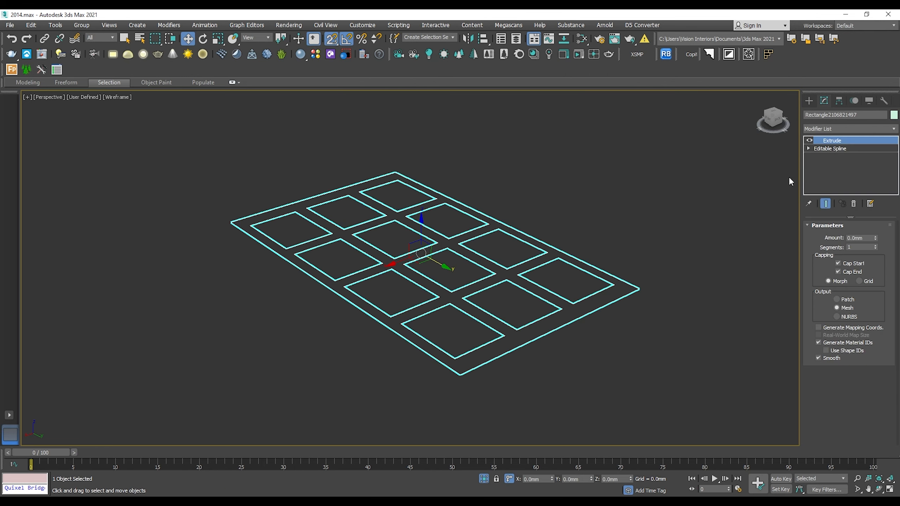
# Check the coffered ceiling reference image and set the grid's Extrude amount to 200 mm
pyautogui.keyDown('alt'); pyautogui.moveTo(457, 299); pyautogui.dragTo(734, 288, button='middle'); pyautogui.keyUp('alt')
pyautogui.click(871, 238)
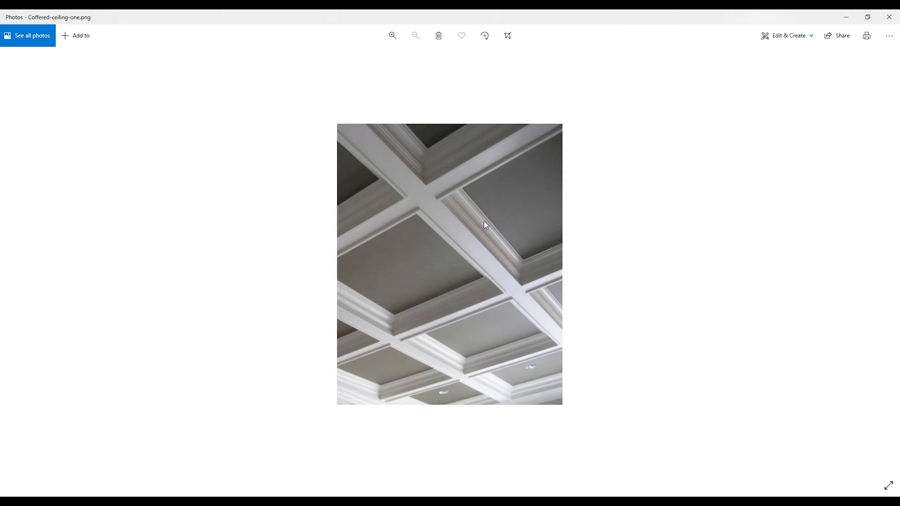
pyautogui.click(846, 17)
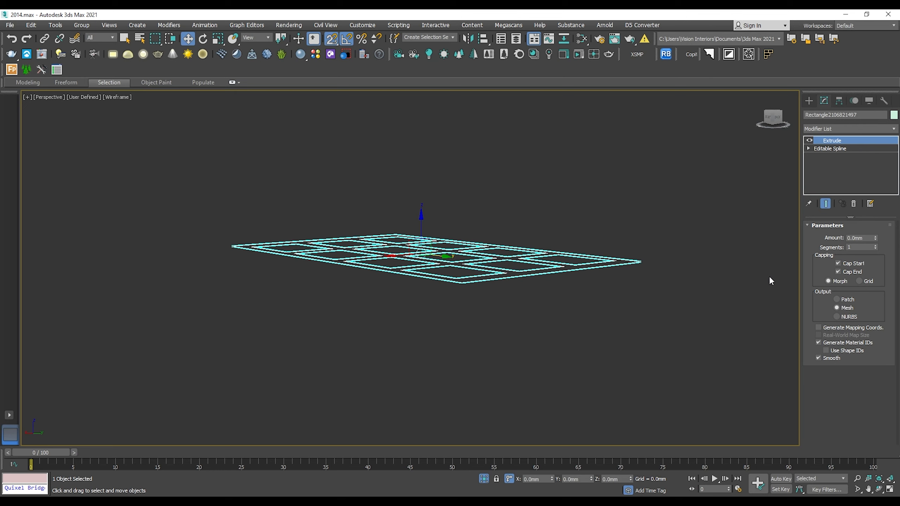
pyautogui.doubleClick(852, 239)
pyautogui.write('200')
pyautogui.press('Return')
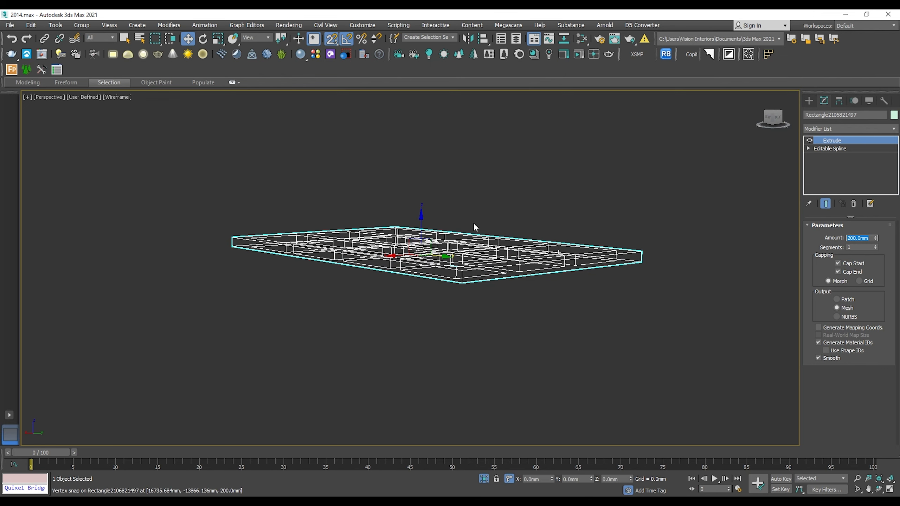
# Move the extruded grid by -200 mm along the Z axis and deselect it
pyautogui.rightClick(709, 258)
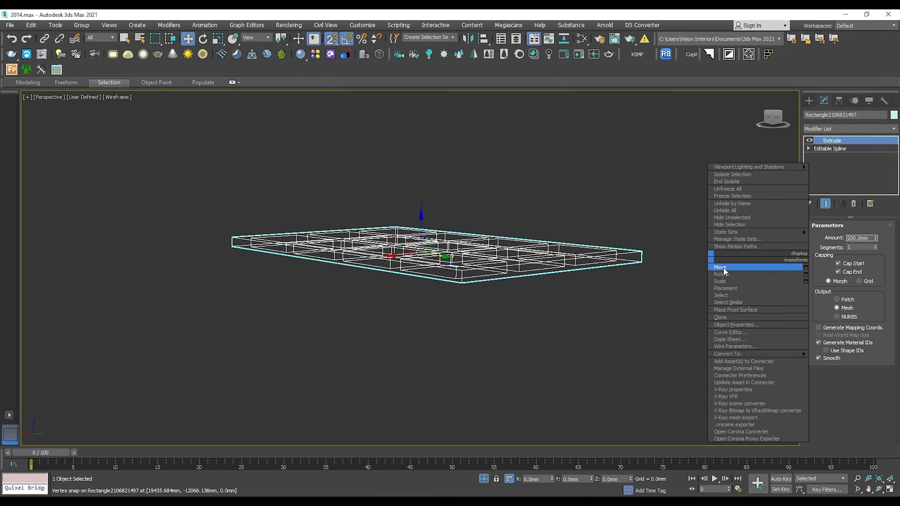
pyautogui.click(722, 268)
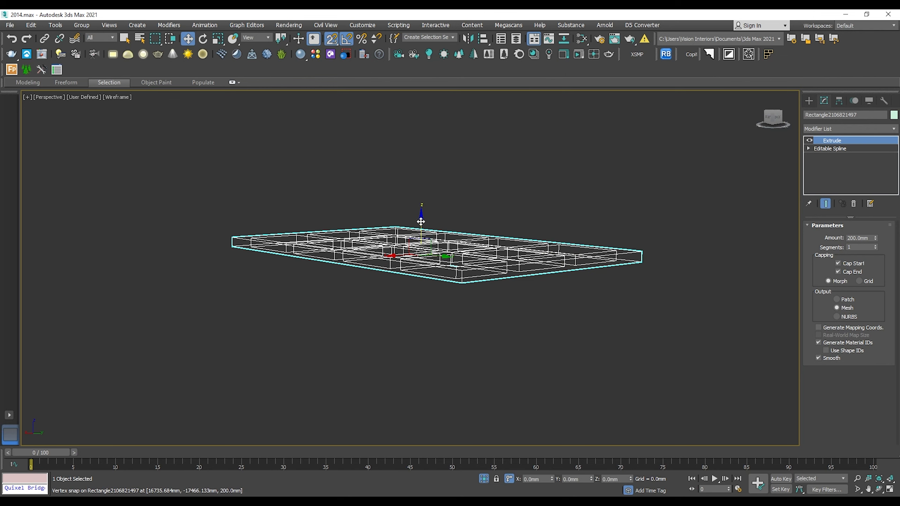
pyautogui.moveTo(621, 479); pyautogui.dragTo(541, 455)
pyautogui.write('-200')
pyautogui.press('Return')
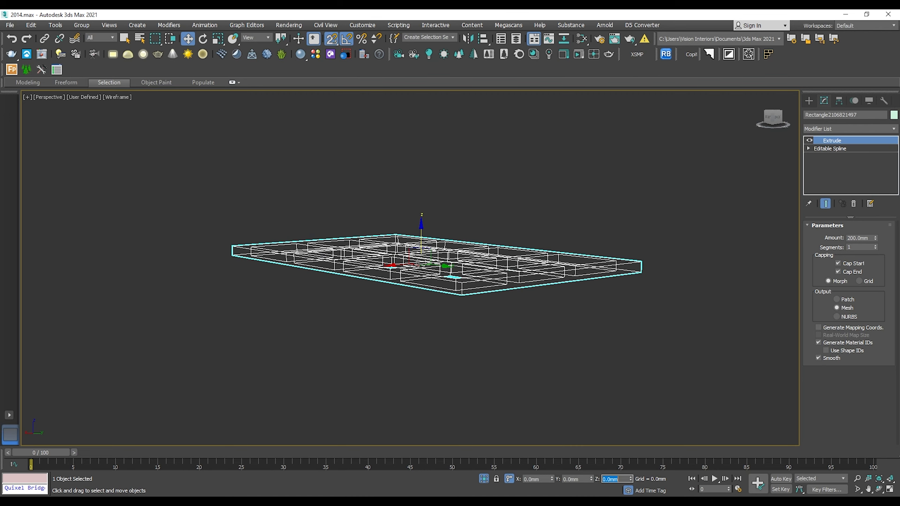
pyautogui.click(546, 348)
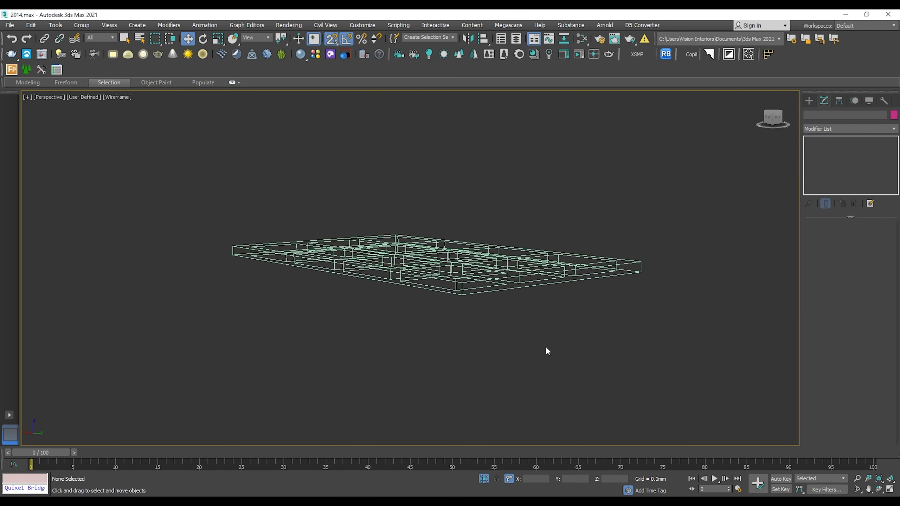
# Display the ceiling grid as shaded with edged faces and view it from below
pyautogui.scroll(4, 496, 320)
pyautogui.keyDown('alt'); pyautogui.moveTo(495, 321); pyautogui.dragTo(475, 270, button='middle'); pyautogui.keyUp('alt')
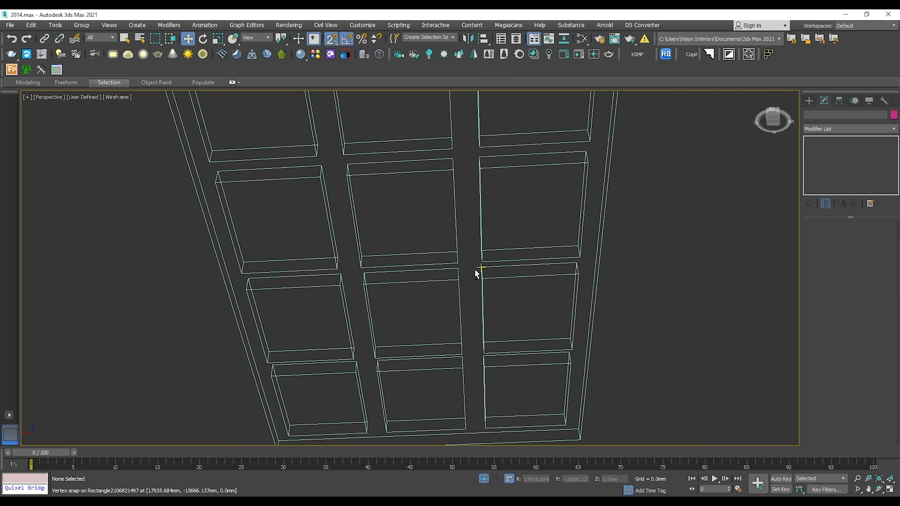
pyautogui.press('F3')
pyautogui.scroll(-3, 432, 221)
pyautogui.keyDown('alt'); pyautogui.moveTo(432, 221); pyautogui.dragTo(453, 246, button='middle'); pyautogui.keyUp('alt')
pyautogui.scroll(4, 452, 246)
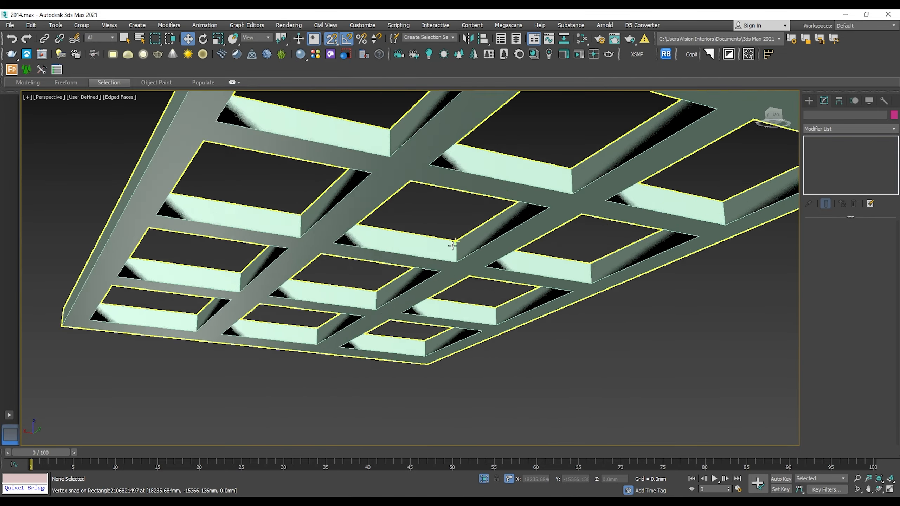
pyautogui.scroll(3, 453, 246)
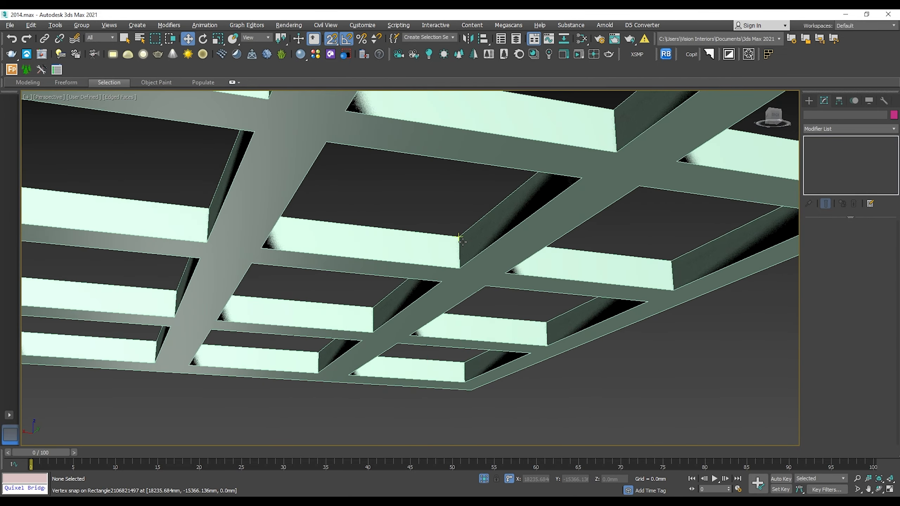
# Select the ceiling grid and set the viewport's display quality to Standard
pyautogui.hotkey('ctrl', 'a')
pyautogui.click(84, 97)
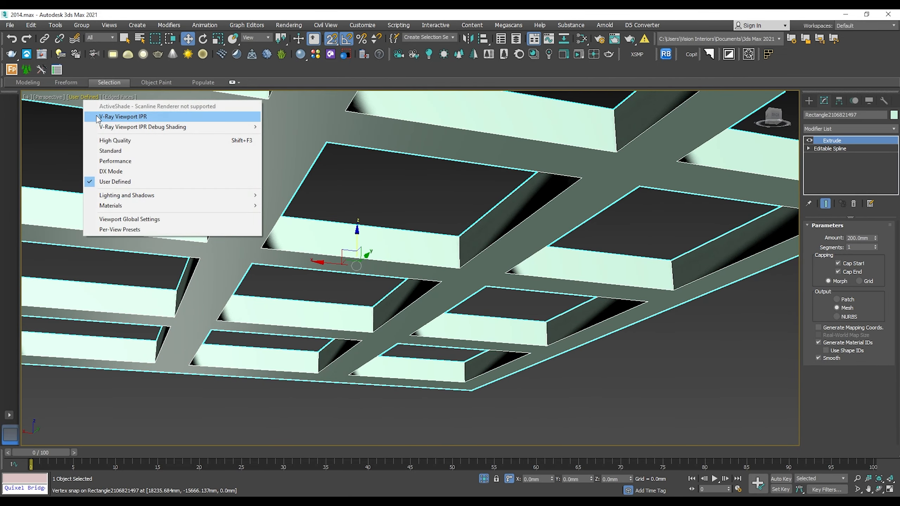
pyautogui.click(116, 154)
pyautogui.scroll(-4, 413, 240)
pyautogui.keyDown('alt'); pyautogui.moveTo(414, 240); pyautogui.dragTo(486, 254, button='middle'); pyautogui.keyUp('alt')
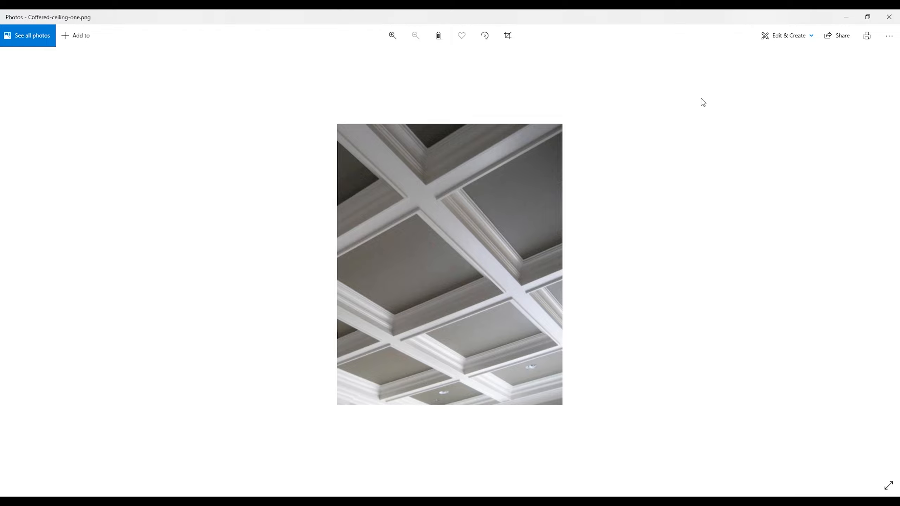
# Close the reference view and select the twelve inner rectangles at spline level of the grid's Editable Spline
pyautogui.click(846, 17)
pyautogui.click(830, 149)
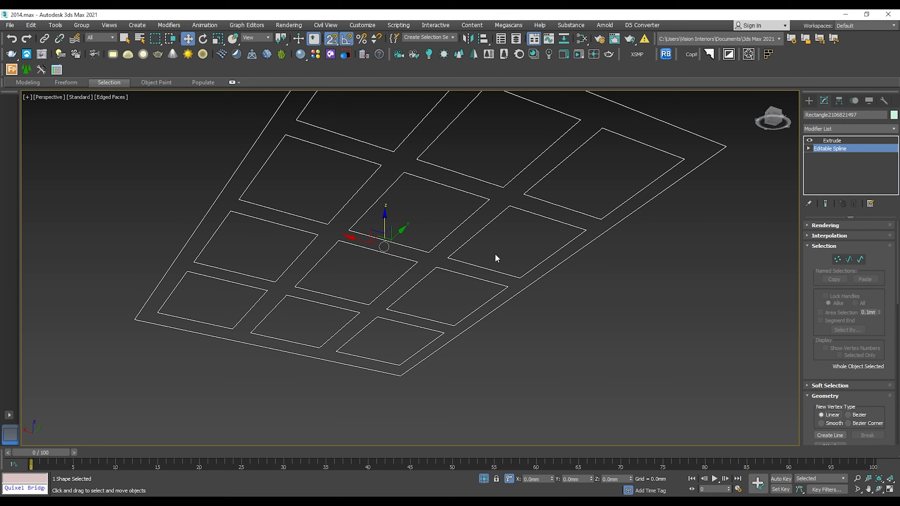
pyautogui.click(860, 259)
pyautogui.moveTo(512, 252); pyautogui.dragTo(378, 132)
pyautogui.keyDown('ctrl'); pyautogui.moveTo(581, 205); pyautogui.dragTo(513, 151); pyautogui.keyUp('ctrl')
pyautogui.keyDown('ctrl'); pyautogui.moveTo(439, 318); pyautogui.dragTo(297, 227); pyautogui.keyUp('ctrl')
pyautogui.keyDown('ctrl'); pyautogui.moveTo(397, 346); pyautogui.dragTo(252, 250); pyautogui.keyUp('ctrl')
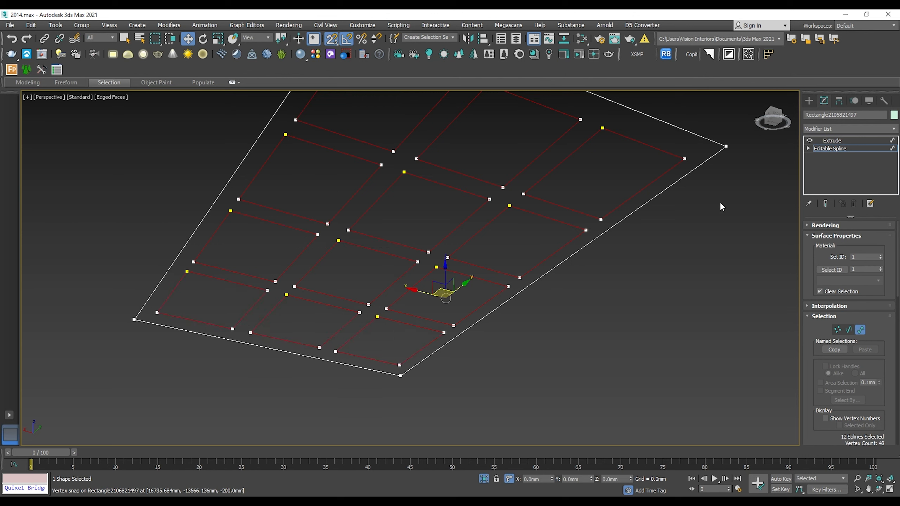
# Copy the twelve selected splines straight down below the grid and detach the copies as a separate shape
pyautogui.moveTo(812, 376); pyautogui.dragTo(832, 229)
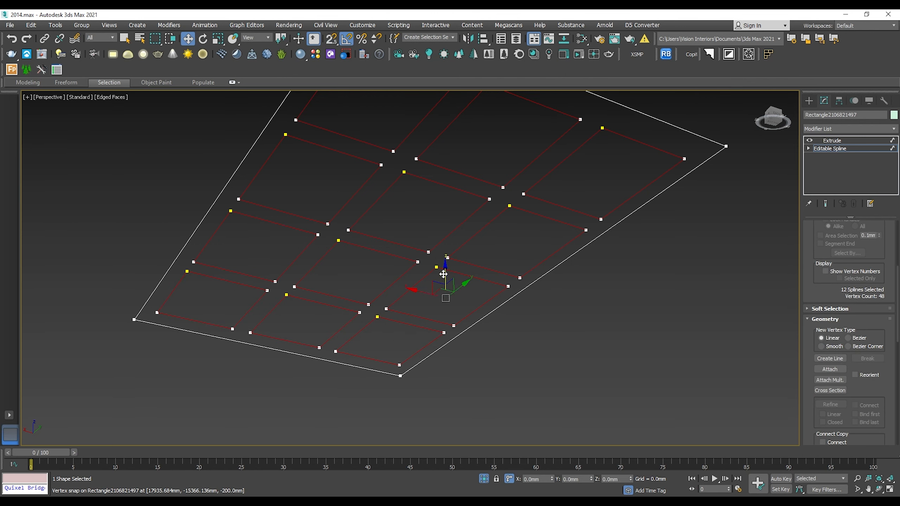
pyautogui.keyDown('shift'); pyautogui.moveTo(447, 277); pyautogui.dragTo(457, 318); pyautogui.keyUp('shift')
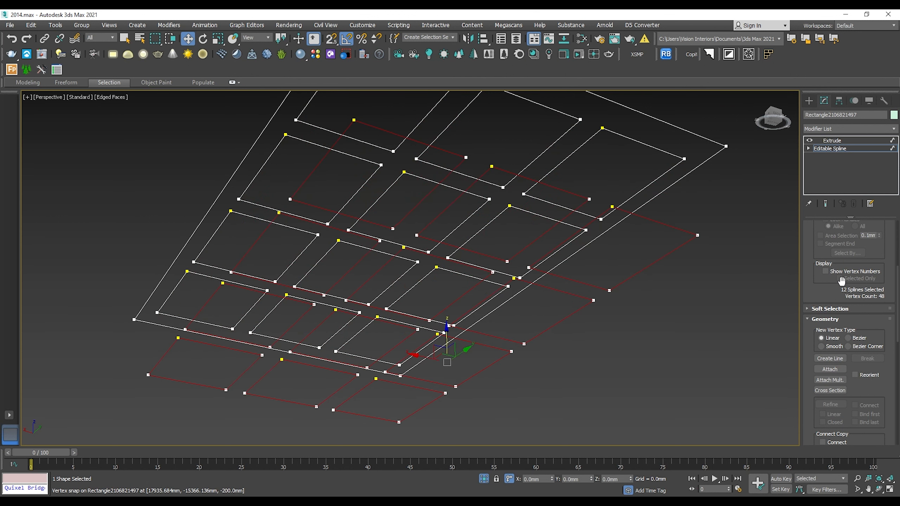
pyautogui.scroll(-5, 829, 284)
pyautogui.scroll(-4, 825, 408)
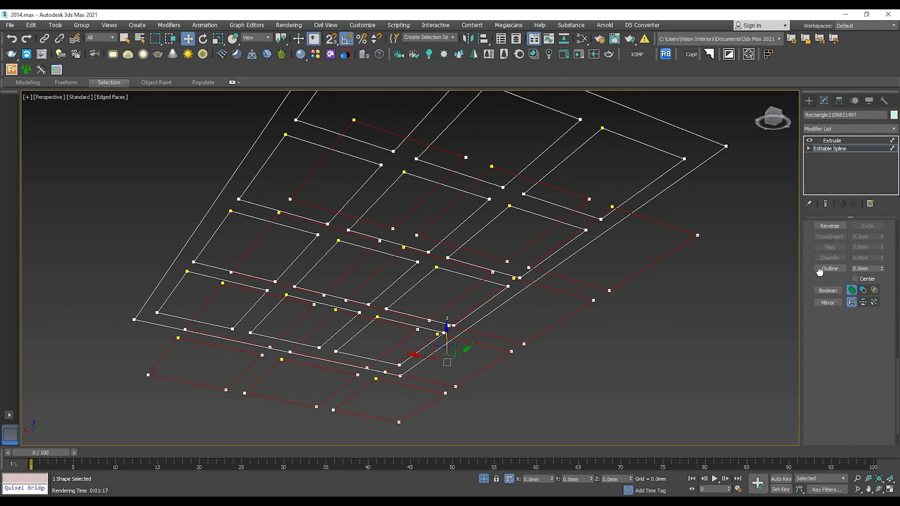
pyautogui.scroll(-1, 866, 312)
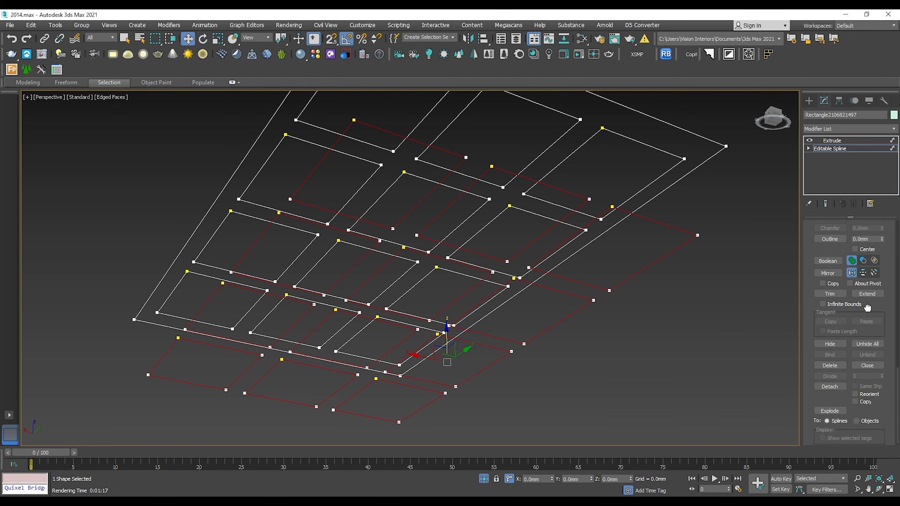
pyautogui.click(829, 382)
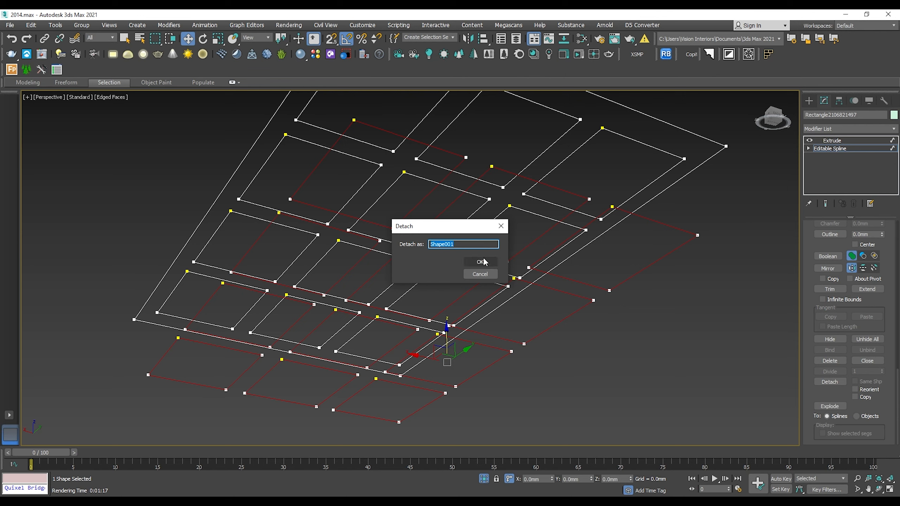
pyautogui.click(480, 261)
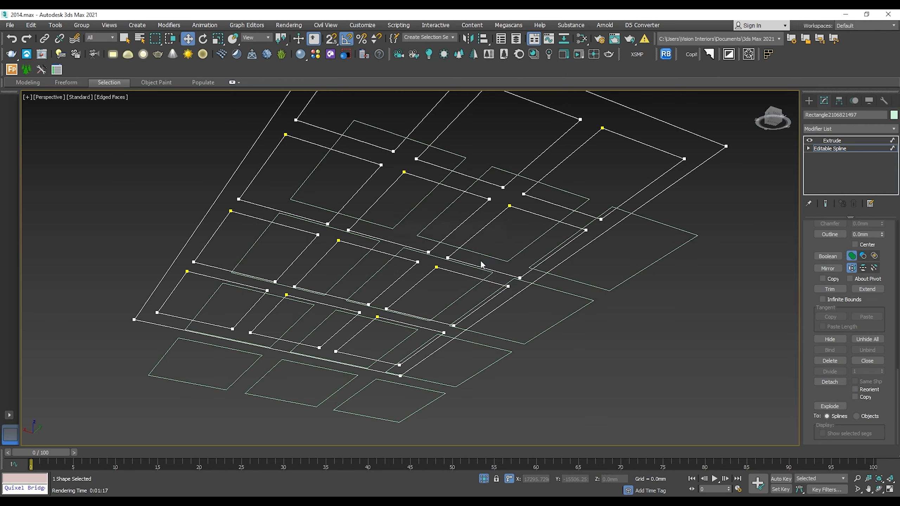
# Leave spline editing, return the grid to its Extrude level and select the detached rectangles shape
pyautogui.click(824, 151)
pyautogui.click(830, 140)
pyautogui.click(663, 211)
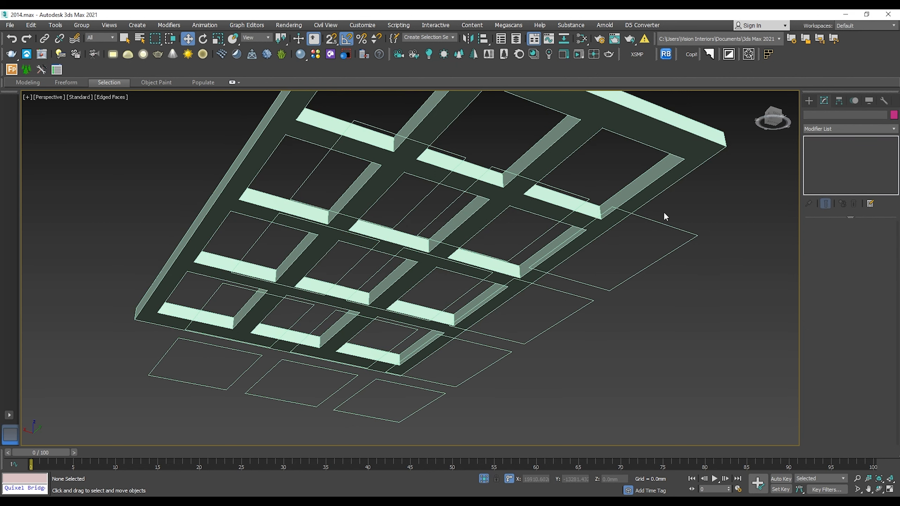
pyautogui.moveTo(701, 221); pyautogui.dragTo(675, 263)
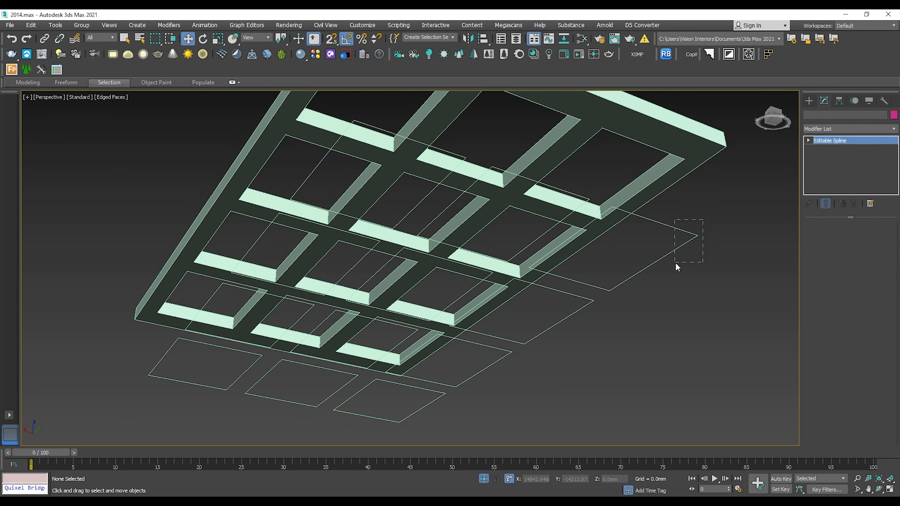
pyautogui.click(694, 140)
pyautogui.click(678, 228)
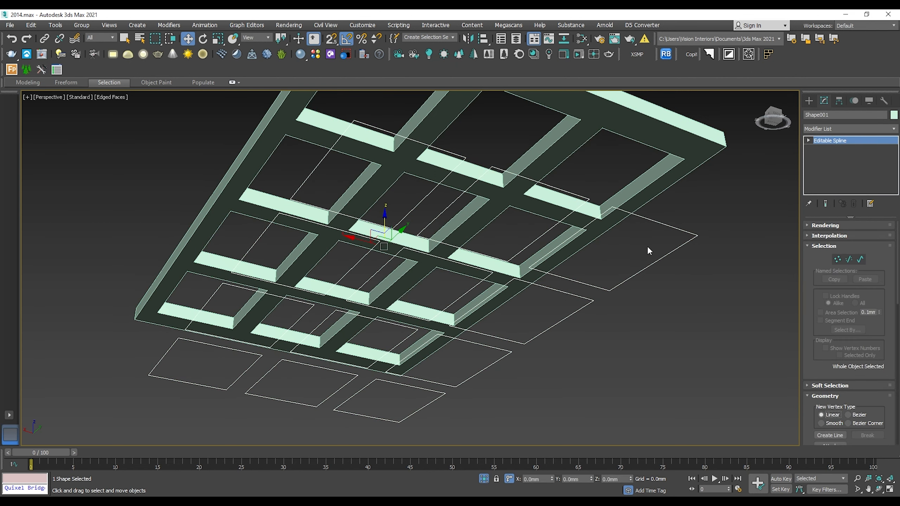
# Center the pivot of the detached rectangles shape to the object and leave pivot editing
pyautogui.keyDown('alt'); pyautogui.moveTo(520, 229); pyautogui.dragTo(371, 283, button='middle'); pyautogui.keyUp('alt')
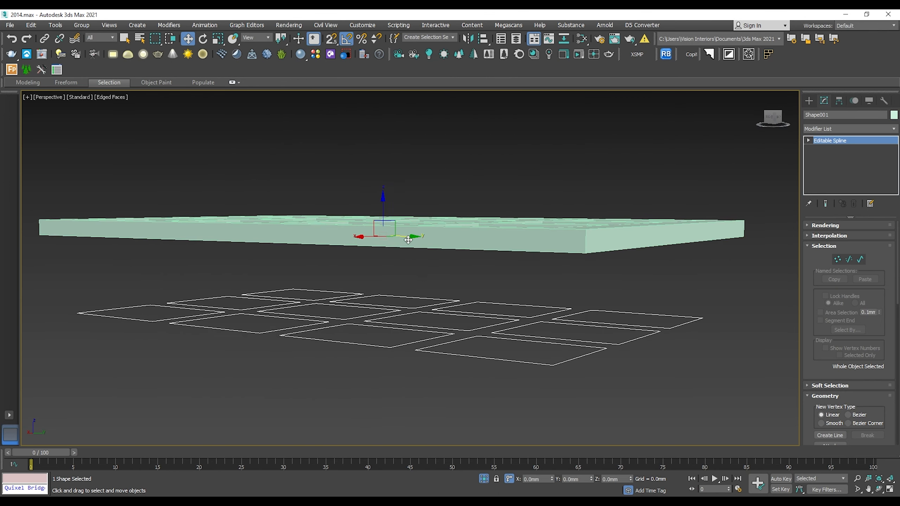
pyautogui.click(838, 100)
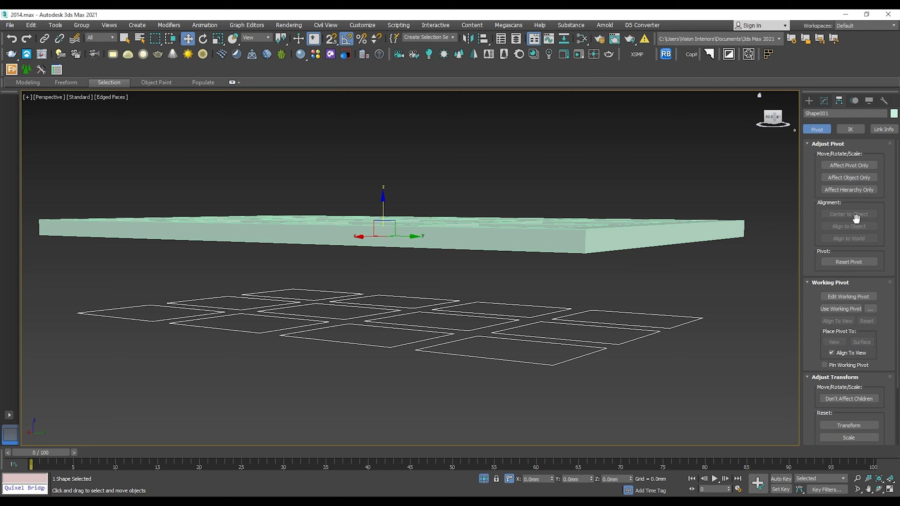
pyautogui.click(851, 164)
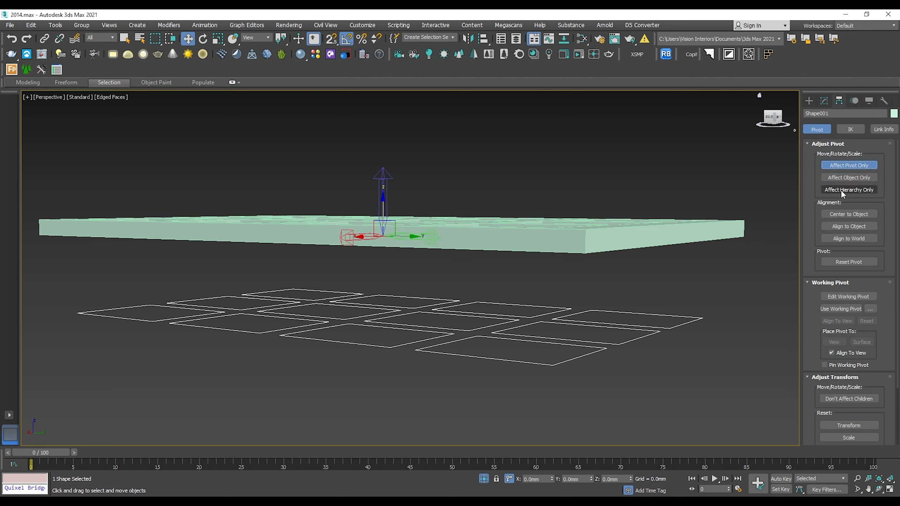
pyautogui.click(853, 216)
pyautogui.click(852, 165)
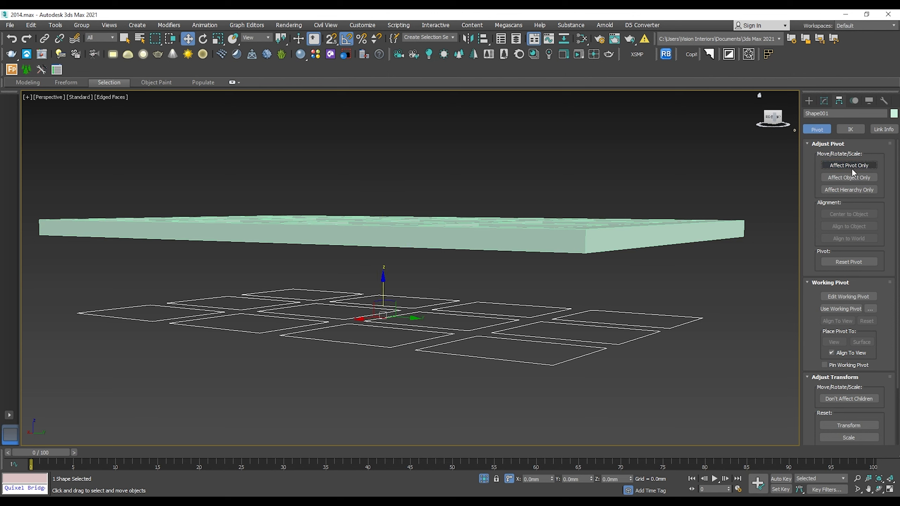
pyautogui.click(730, 308)
# Turn on snapping and move the detached rectangles shape up onto the lower inner edges of the ceiling grid
pyautogui.keyDown('alt'); pyautogui.moveTo(570, 324); pyautogui.dragTo(468, 330, button='middle'); pyautogui.keyUp('alt')
pyautogui.click(510, 301)
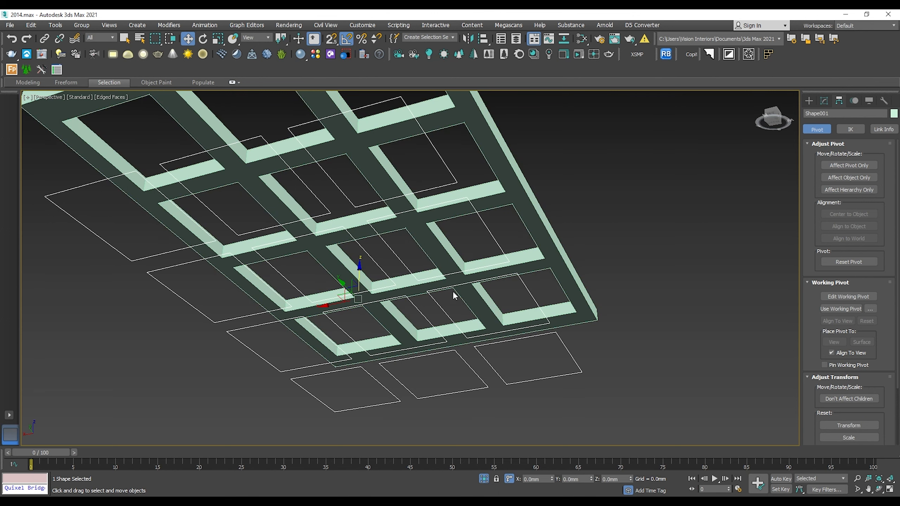
pyautogui.click(331, 38)
pyautogui.keyDown('alt'); pyautogui.moveTo(352, 189); pyautogui.dragTo(341, 217, button='middle'); pyautogui.keyUp('alt')
pyautogui.moveTo(357, 272); pyautogui.dragTo(317, 228)
# Clone the rectangles shape as one independent copy, snapped onto the upper inner edges of the grid, and deselect it
pyautogui.keyDown('shift'); pyautogui.moveTo(359, 198); pyautogui.dragTo(318, 210); pyautogui.keyUp('shift')
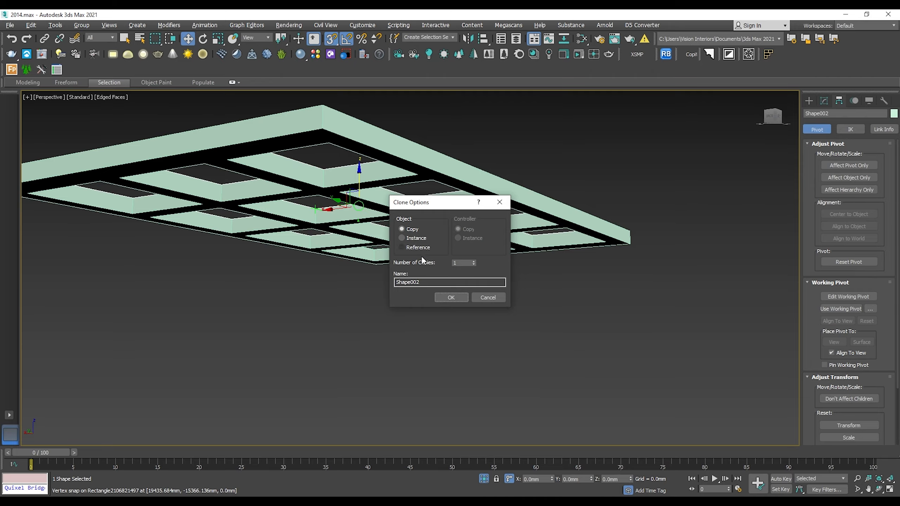
pyautogui.click(452, 300)
pyautogui.click(446, 330)
# Select the rectangles shape lying on the lower inner edges of the grid
pyautogui.keyDown('alt'); pyautogui.moveTo(312, 286); pyautogui.dragTo(307, 263, button='middle'); pyautogui.keyUp('alt')
pyautogui.scroll(2, 325, 222)
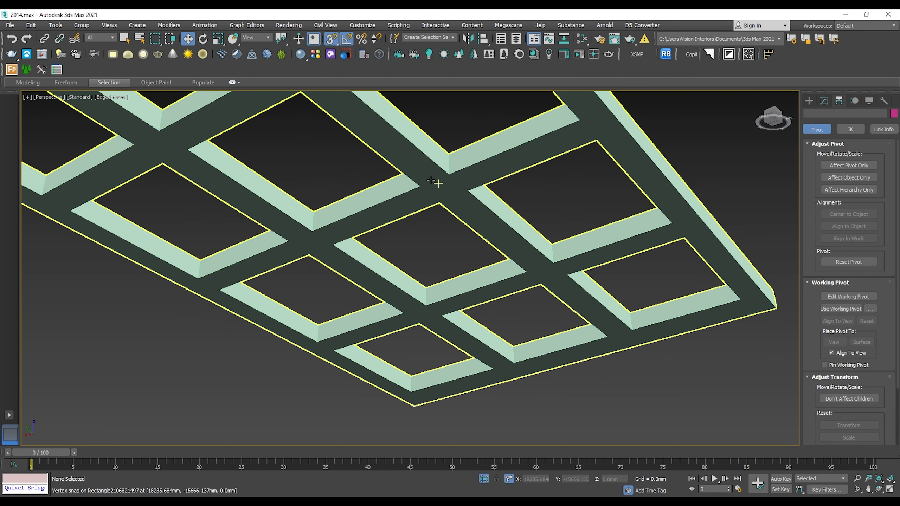
pyautogui.click(420, 186)
pyautogui.scroll(1, 411, 232)
pyautogui.moveTo(413, 224)
pyautogui.keyDown('alt'); pyautogui.mouseDown(button='middle')
pyautogui.moveTo(411, 232)
pyautogui.moveTo(422, 231)
pyautogui.mouseUp(button='middle'); pyautogui.keyUp('alt')
pyautogui.click(391, 197)
# Minimize the reference image and apply sweep profile 17 from the Sweep Profile library to the lower rectangles
pyautogui.scroll(-4, 445, 227)
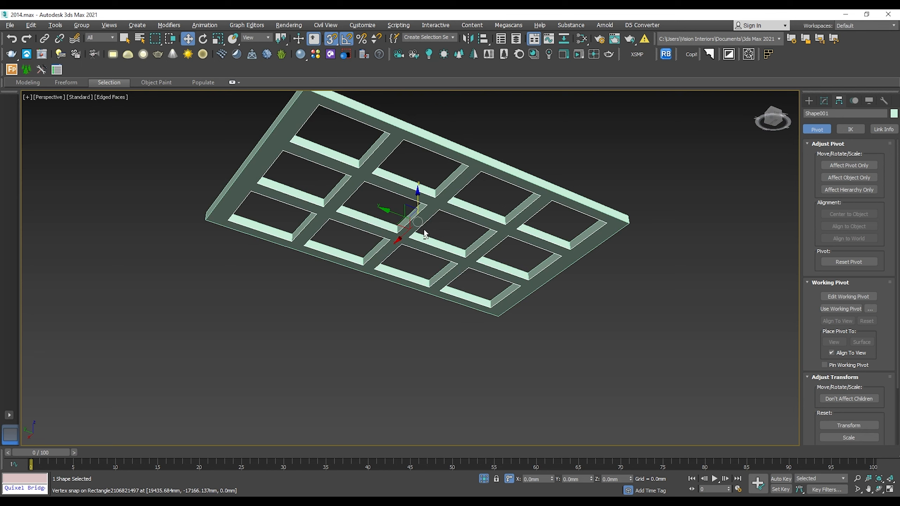
pyautogui.scroll(3, 449, 181)
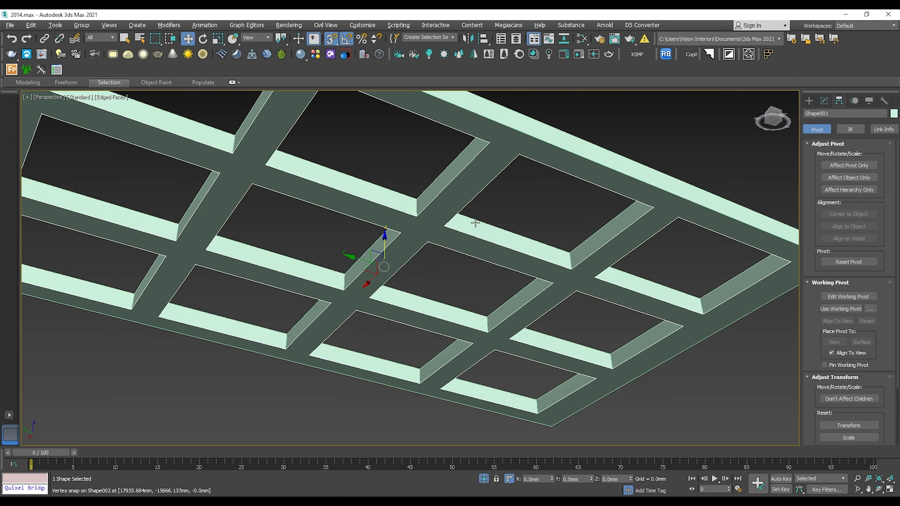
pyautogui.keyDown('alt'); pyautogui.moveTo(451, 184); pyautogui.dragTo(404, 202, button='middle'); pyautogui.keyUp('alt')
pyautogui.scroll(2, 402, 204)
pyautogui.scroll(-2, 383, 212)
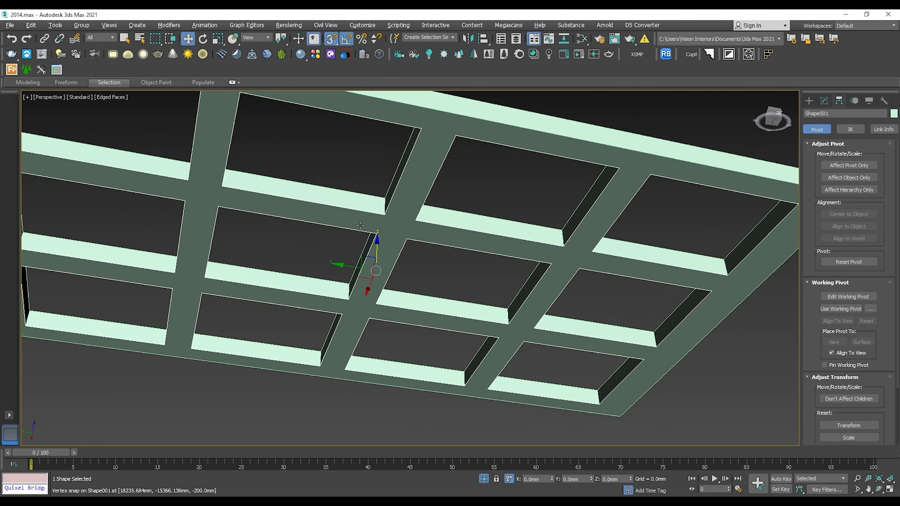
pyautogui.keyDown('alt'); pyautogui.moveTo(242, 178); pyautogui.dragTo(222, 206, button='middle'); pyautogui.keyUp('alt')
pyautogui.moveTo(231, 160); pyautogui.dragTo(259, 203, button='middle')
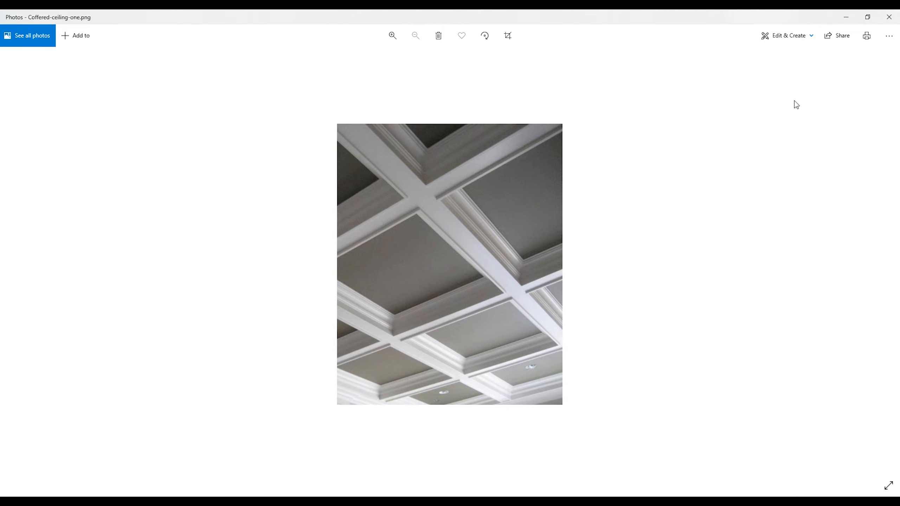
pyautogui.click(846, 17)
pyautogui.scroll(-3, 686, 262)
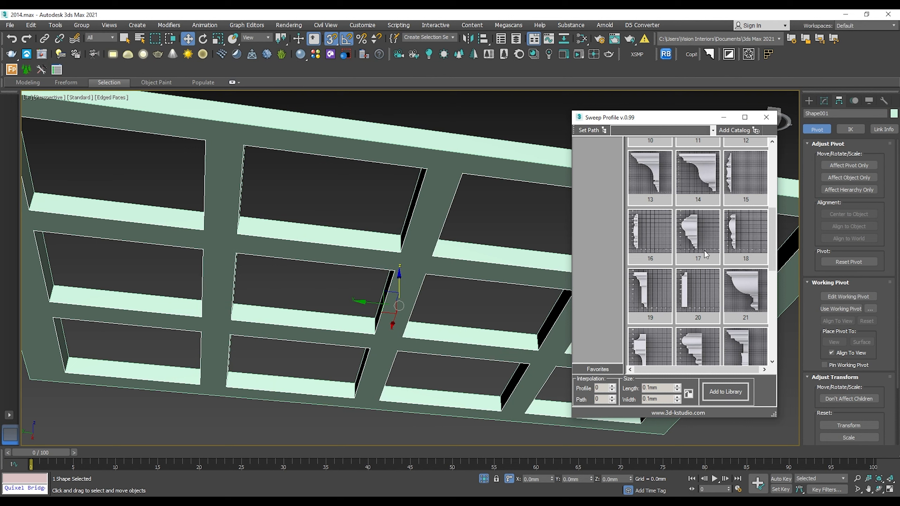
pyautogui.scroll(1, 696, 243)
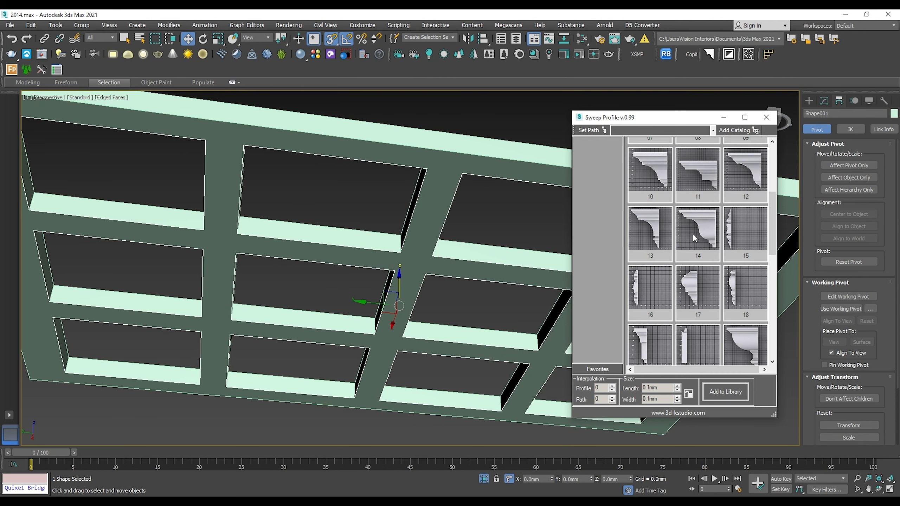
pyautogui.click(693, 297)
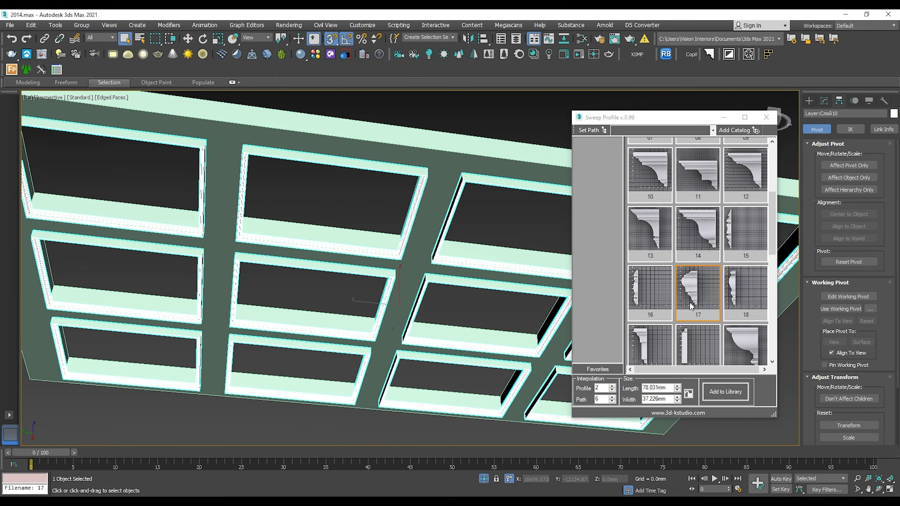
# Bring up the lower moulding's Sweep parameters and reduce its profile length to 58.031 mm
pyautogui.scroll(3, 441, 255)
pyautogui.scroll(3, 442, 255)
pyautogui.keyDown('alt'); pyautogui.moveTo(444, 283); pyautogui.dragTo(476, 323, button='middle'); pyautogui.keyUp('alt')
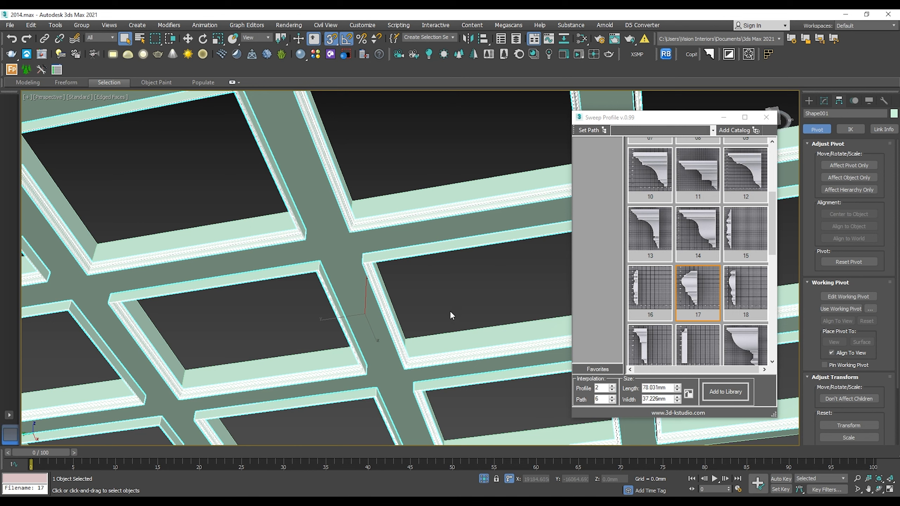
pyautogui.click(742, 271)
pyautogui.moveTo(813, 337); pyautogui.dragTo(818, 270)
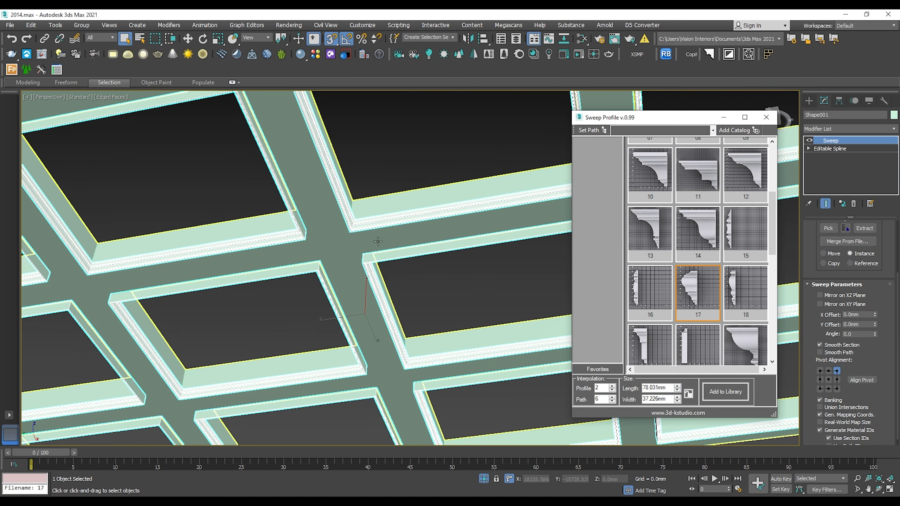
pyautogui.keyDown('alt'); pyautogui.moveTo(435, 279); pyautogui.dragTo(401, 280, button='middle'); pyautogui.keyUp('alt')
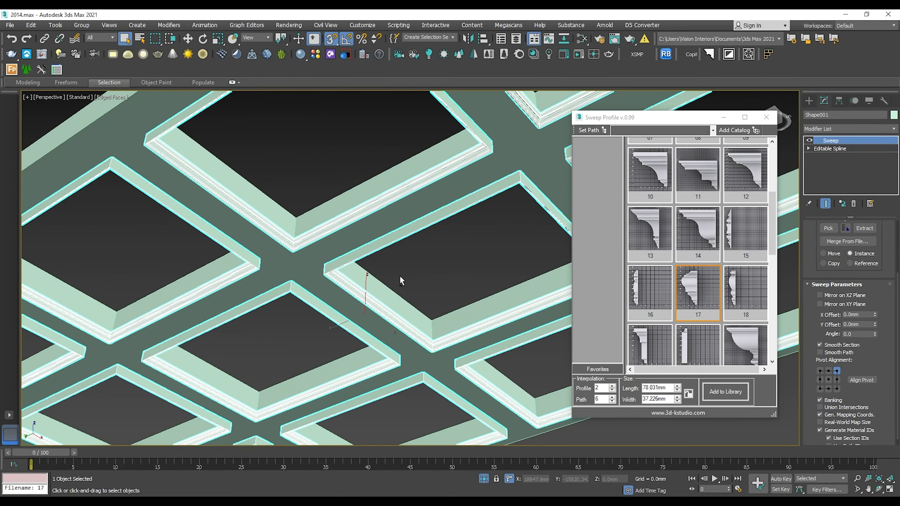
pyautogui.click(679, 391)
pyautogui.click(679, 390)
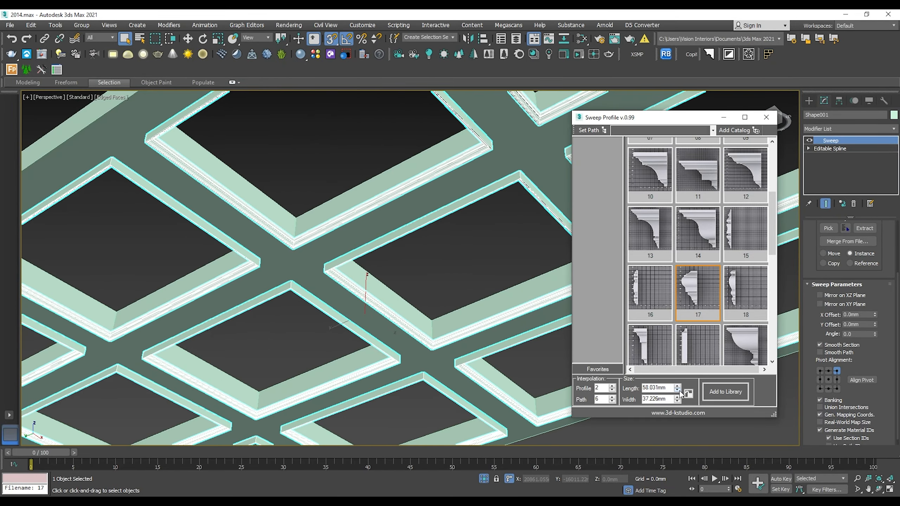
# Set the Sweep angle of the lower moulding to 90 degrees
pyautogui.keyDown('alt'); pyautogui.moveTo(313, 256); pyautogui.dragTo(348, 254, button='middle'); pyautogui.keyUp('alt')
pyautogui.scroll(5, 348, 253)
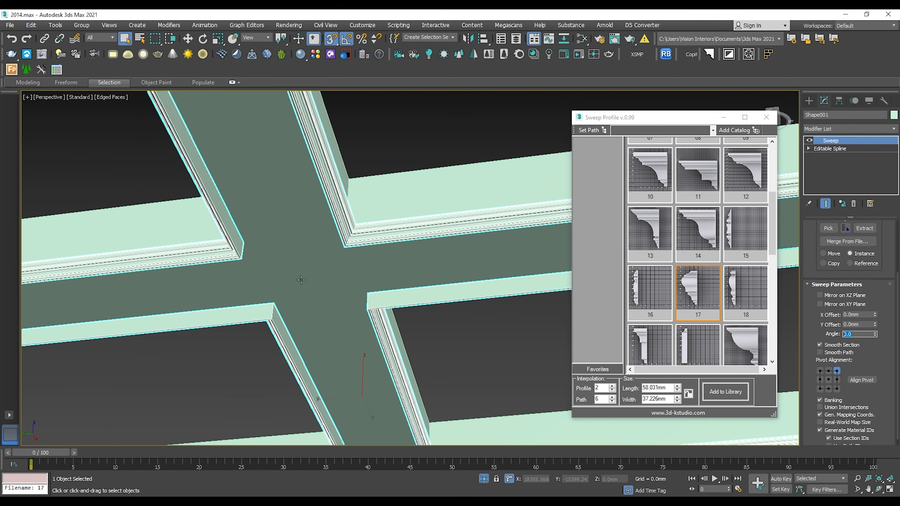
pyautogui.scroll(-3, 408, 308)
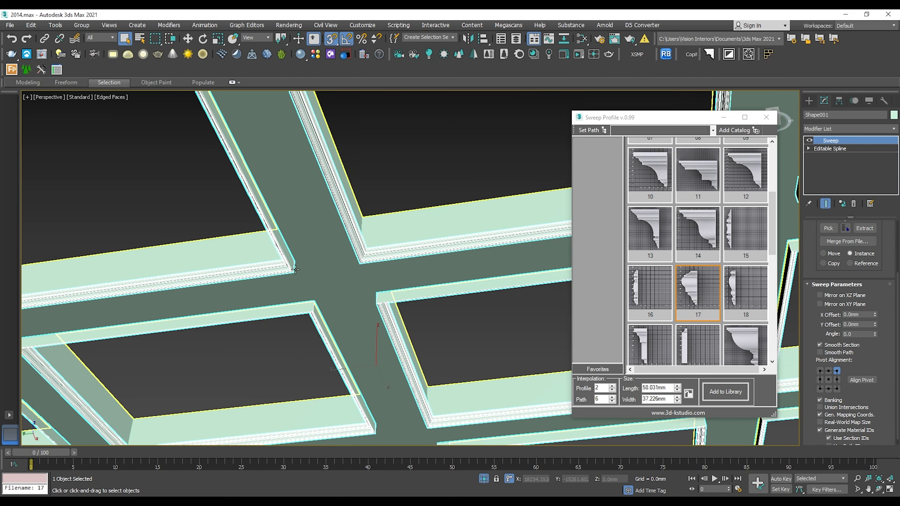
pyautogui.keyDown('alt'); pyautogui.moveTo(296, 270); pyautogui.dragTo(329, 283, button='middle'); pyautogui.keyUp('alt')
pyautogui.keyDown('alt'); pyautogui.moveTo(423, 307); pyautogui.dragTo(346, 317, button='middle'); pyautogui.keyUp('alt')
pyautogui.scroll(-1, 760, 343)
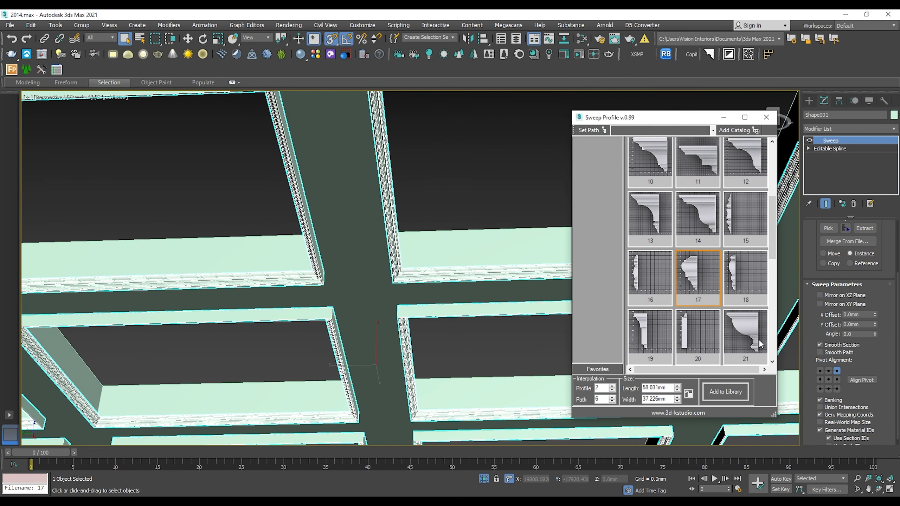
pyautogui.moveTo(855, 333); pyautogui.dragTo(815, 334)
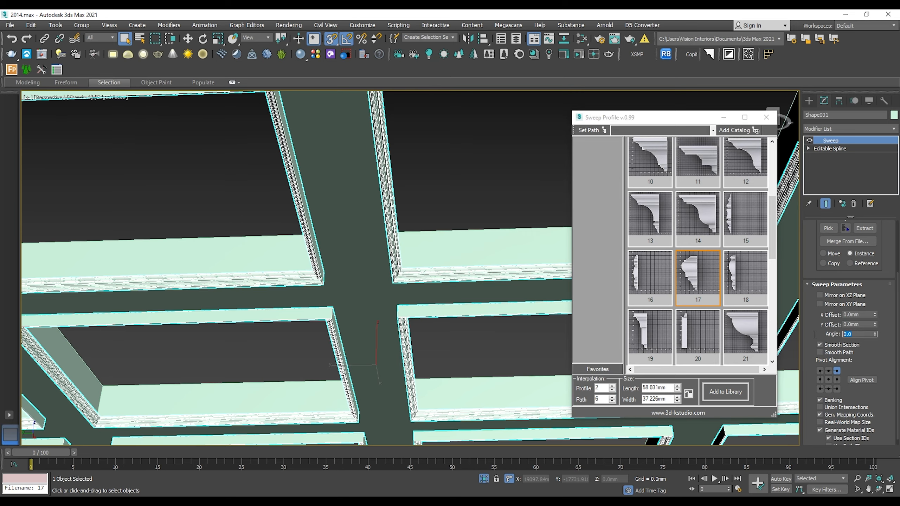
pyautogui.write('90')
pyautogui.press('Return')
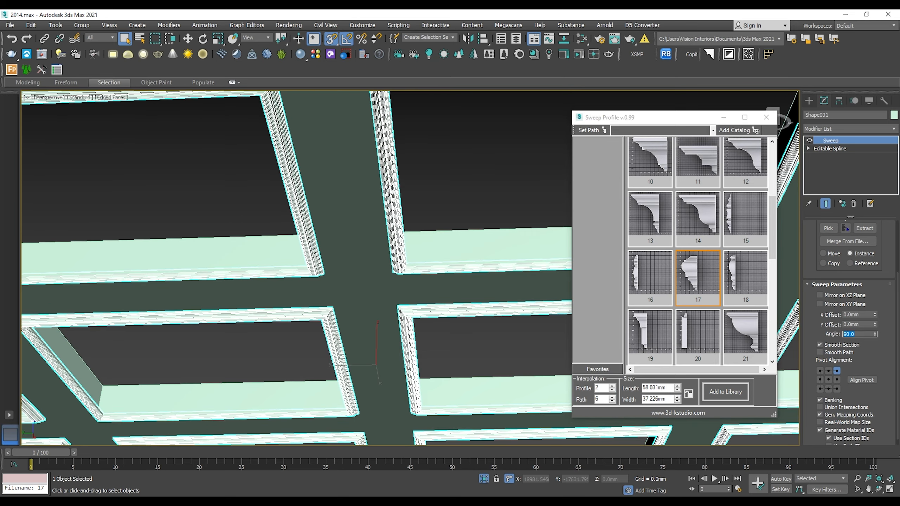
# Change the lower moulding's Sweep pivot alignment to the upper-left point and check its fit against the grid
pyautogui.keyDown('alt'); pyautogui.moveTo(464, 269); pyautogui.dragTo(381, 230, button='middle'); pyautogui.keyUp('alt')
pyautogui.scroll(3, 443, 208)
pyautogui.keyDown('alt'); pyautogui.moveTo(443, 208); pyautogui.dragTo(462, 368, button='middle'); pyautogui.keyUp('alt')
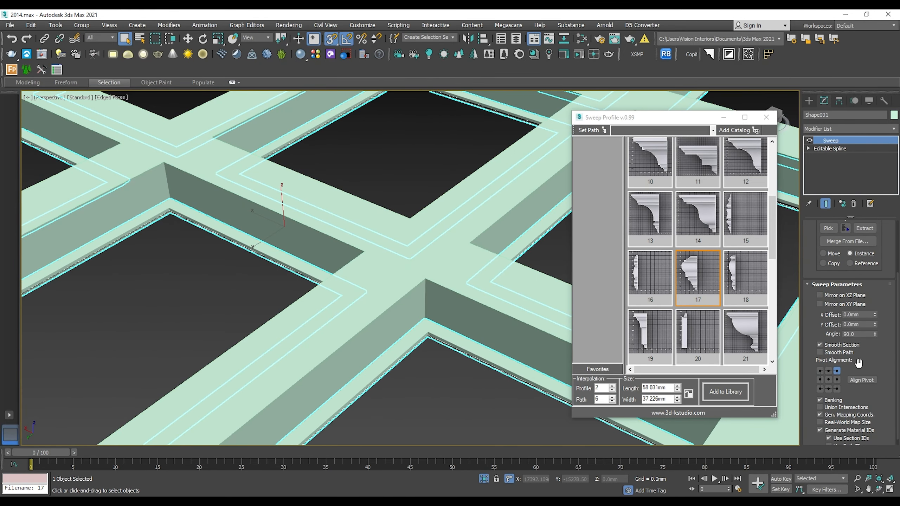
pyautogui.click(820, 371)
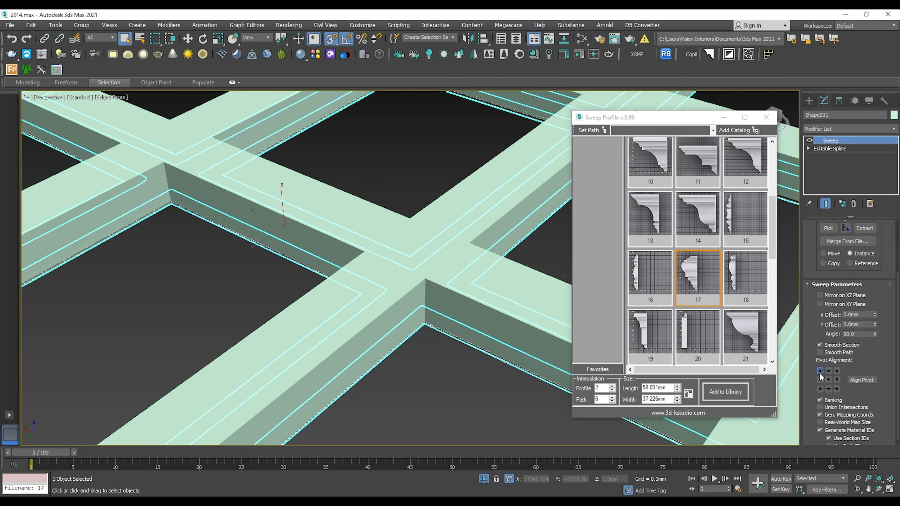
pyautogui.keyDown('alt'); pyautogui.moveTo(377, 287); pyautogui.dragTo(385, 236, button='middle'); pyautogui.keyUp('alt')
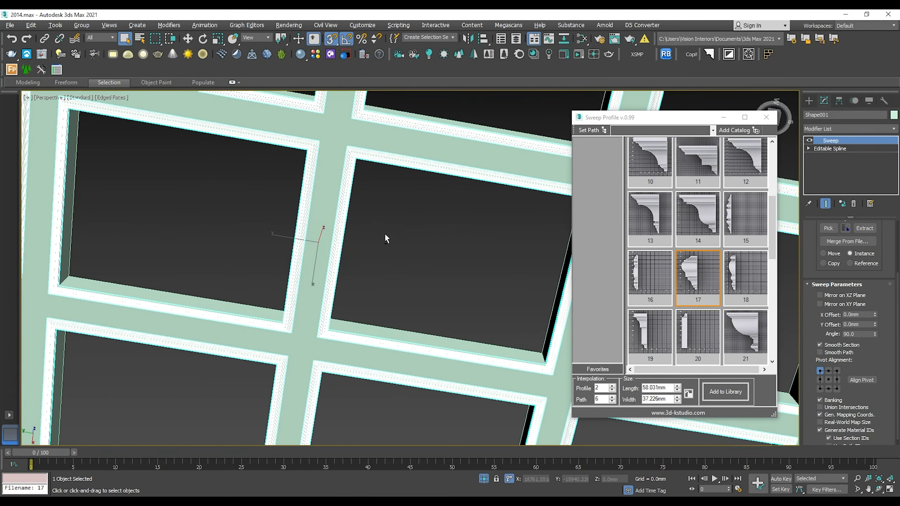
pyautogui.scroll(4, 363, 128)
pyautogui.moveTo(365, 136); pyautogui.dragTo(400, 258, button='middle')
pyautogui.scroll(-5, 374, 230)
# Deselect the moulding and turn off edged faces in the perspective view
pyautogui.click(458, 228)
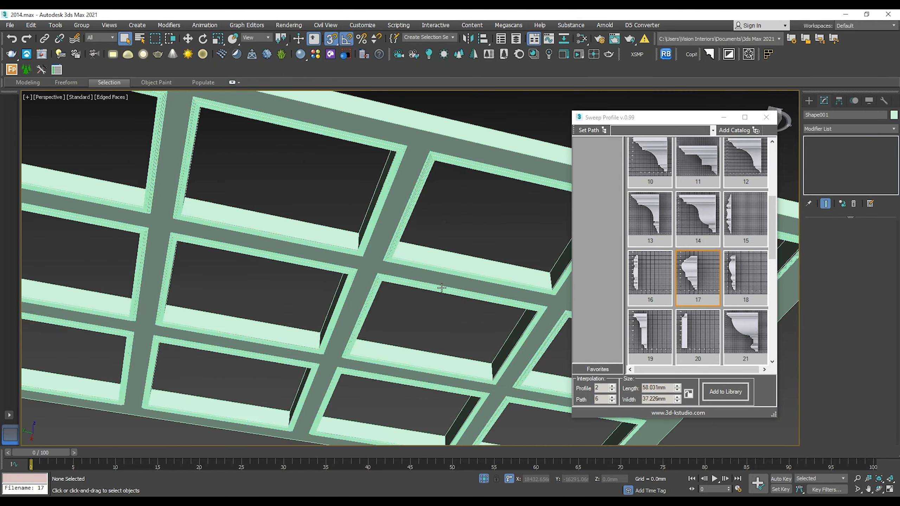
pyautogui.moveTo(442, 289)
pyautogui.keyDown('alt'); pyautogui.mouseDown(button='middle')
pyautogui.moveTo(419, 277)
pyautogui.moveTo(360, 279)
pyautogui.moveTo(339, 242)
pyautogui.moveTo(370, 245)
pyautogui.moveTo(364, 297)
pyautogui.moveTo(338, 293)
pyautogui.moveTo(278, 249)
pyautogui.mouseUp(button='middle'); pyautogui.keyUp('alt')
pyautogui.press('F4')
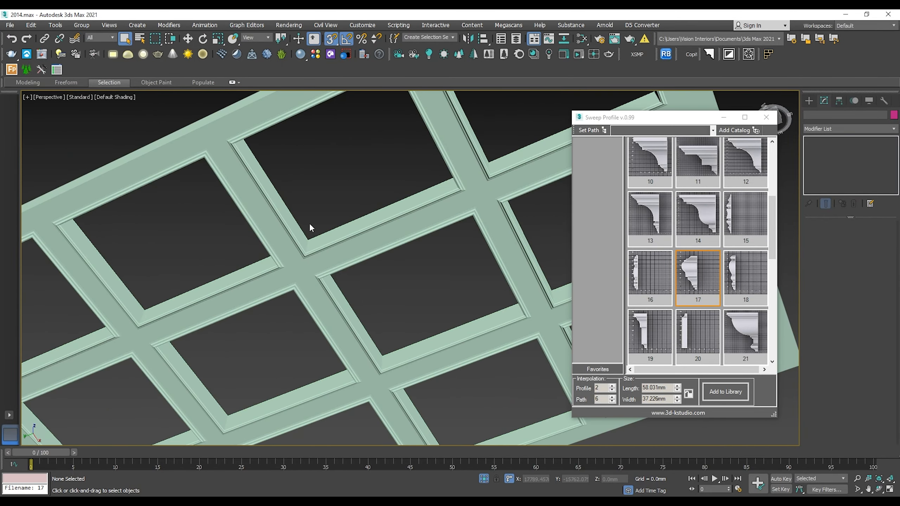
# Select the copied rectangles shape on the grid's upper inner edges and activate the Move tool
pyautogui.click(298, 226)
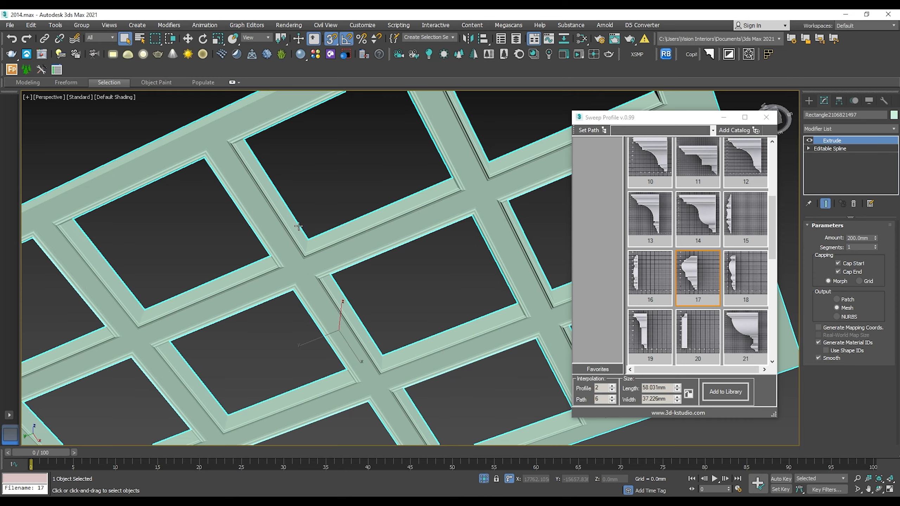
pyautogui.click(299, 226)
pyautogui.keyDown('alt'); pyautogui.moveTo(352, 221); pyautogui.dragTo(362, 238, button='middle'); pyautogui.keyUp('alt')
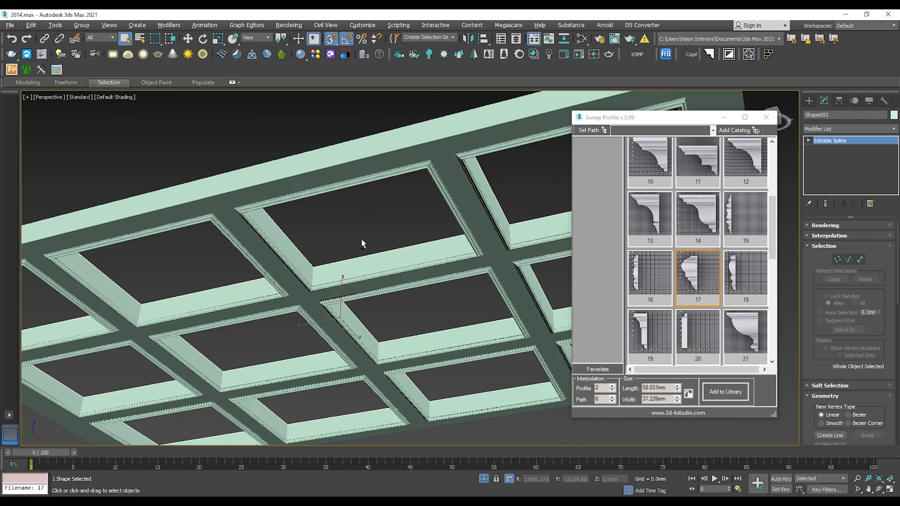
pyautogui.press('w')
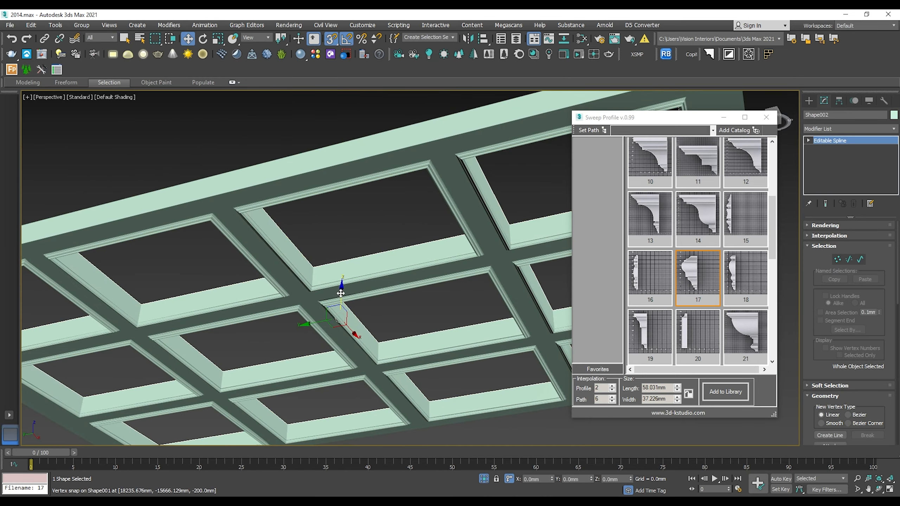
# Apply sweep profile 05 from the Sweep Profile library to the upper rectangles and switch to the reference image in Photos
pyautogui.keyDown('alt'); pyautogui.moveTo(341, 292); pyautogui.dragTo(350, 272, button='middle'); pyautogui.keyUp('alt')
pyautogui.scroll(1, 695, 257)
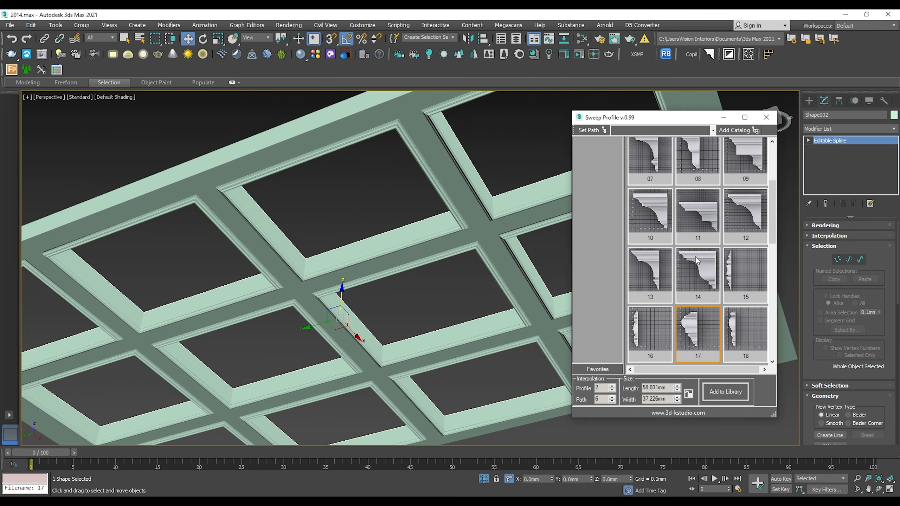
pyautogui.scroll(1, 687, 232)
pyautogui.scroll(1, 702, 241)
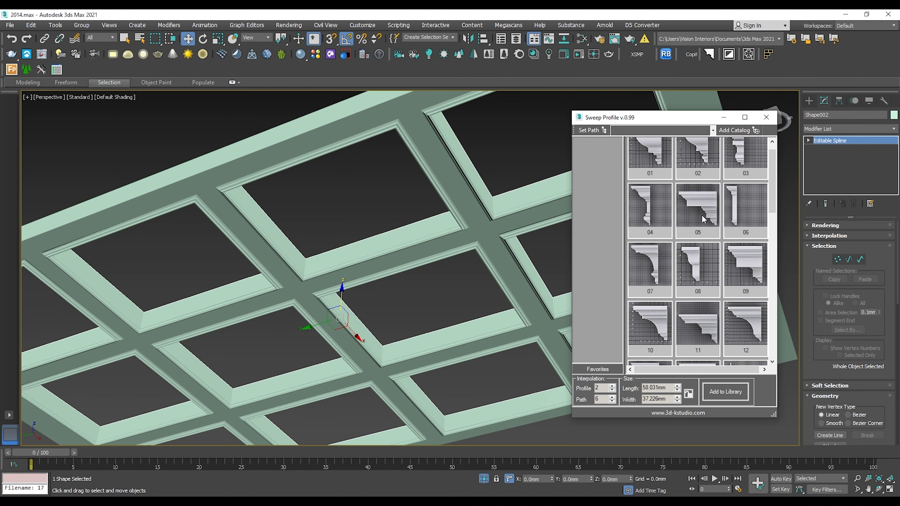
pyautogui.scroll(1, 701, 215)
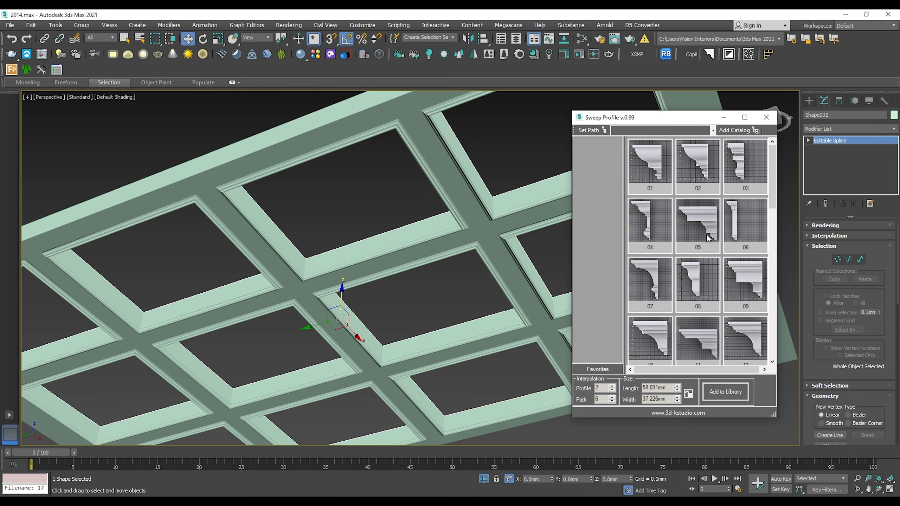
pyautogui.click(699, 225)
pyautogui.scroll(3, 311, 255)
pyautogui.hotkey('alt', 'Tab')
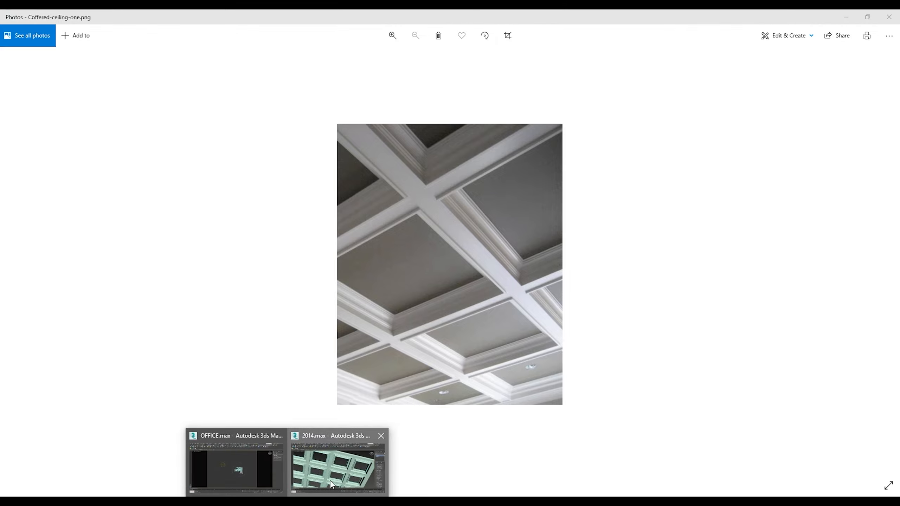
# Switch back to 2014.max in 3ds Max and mirror the upper moulding's Sweep on the XZ plane
pyautogui.click(335, 471)
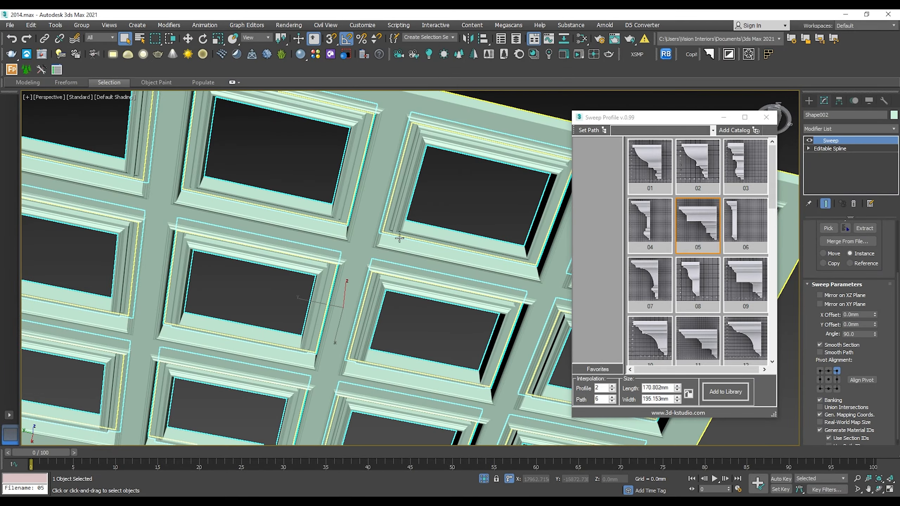
pyautogui.keyDown('alt'); pyautogui.moveTo(437, 237); pyautogui.dragTo(343, 174, button='middle'); pyautogui.keyUp('alt')
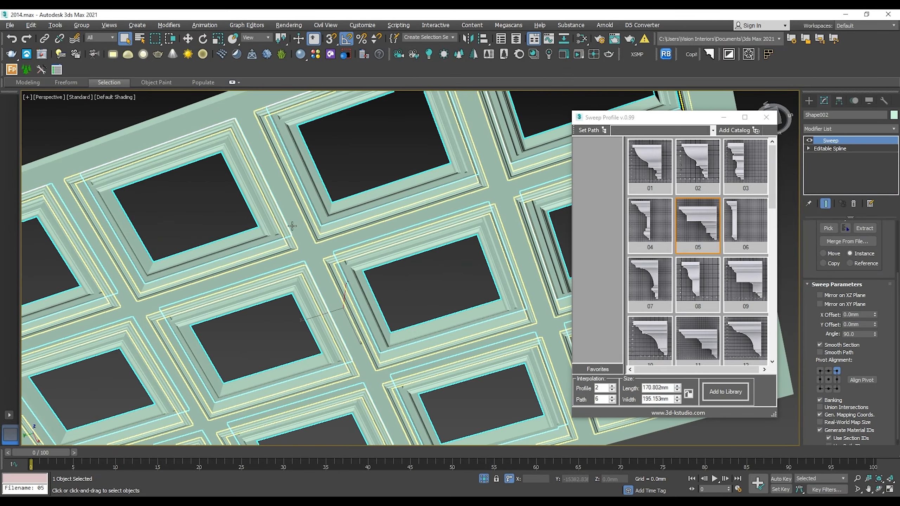
pyautogui.keyDown('alt'); pyautogui.moveTo(482, 238); pyautogui.dragTo(477, 251, button='middle'); pyautogui.keyUp('alt')
pyautogui.scroll(-1, 850, 319)
pyautogui.click(820, 287)
pyautogui.scroll(-5, 354, 245)
pyautogui.keyDown('alt'); pyautogui.moveTo(354, 245); pyautogui.dragTo(256, 162, button='middle'); pyautogui.keyUp('alt')
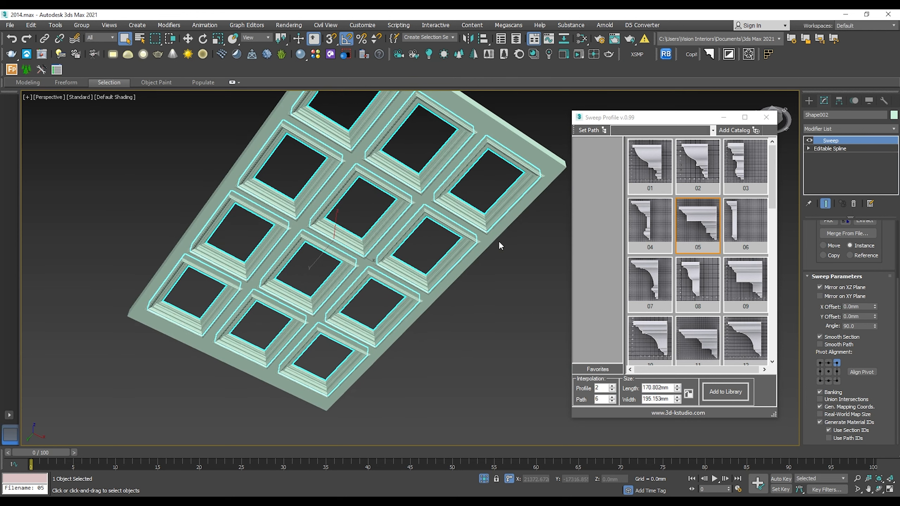
pyautogui.scroll(4, 412, 250)
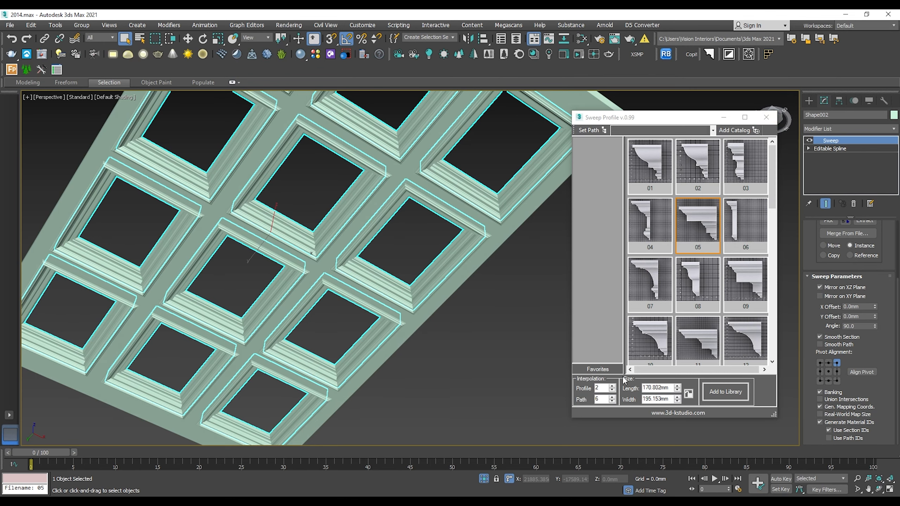
pyautogui.scroll(2, 417, 293)
pyautogui.scroll(1, 417, 294)
pyautogui.scroll(-3, 417, 293)
pyautogui.keyDown('alt'); pyautogui.moveTo(366, 268); pyautogui.dragTo(348, 264, button='middle'); pyautogui.keyUp('alt')
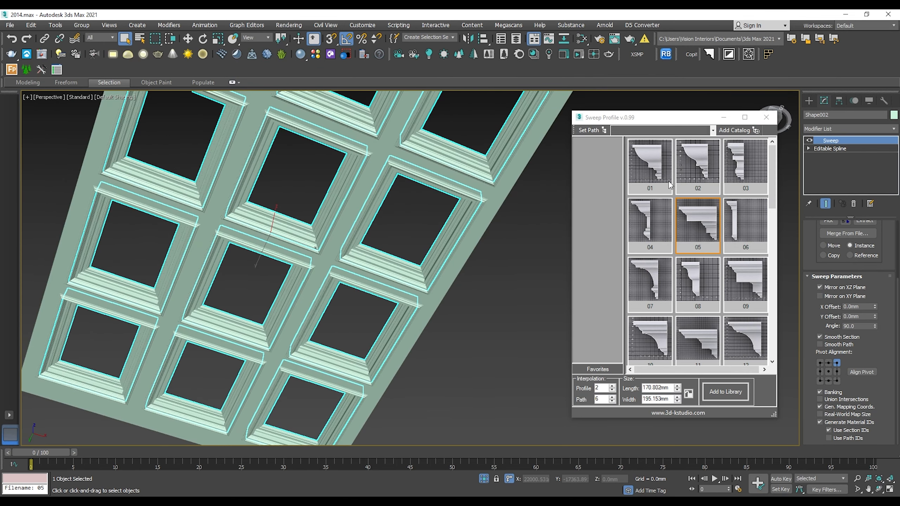
# Close the Sweep Profile library, activate the Move tool and deselect the upper moulding
pyautogui.click(767, 117)
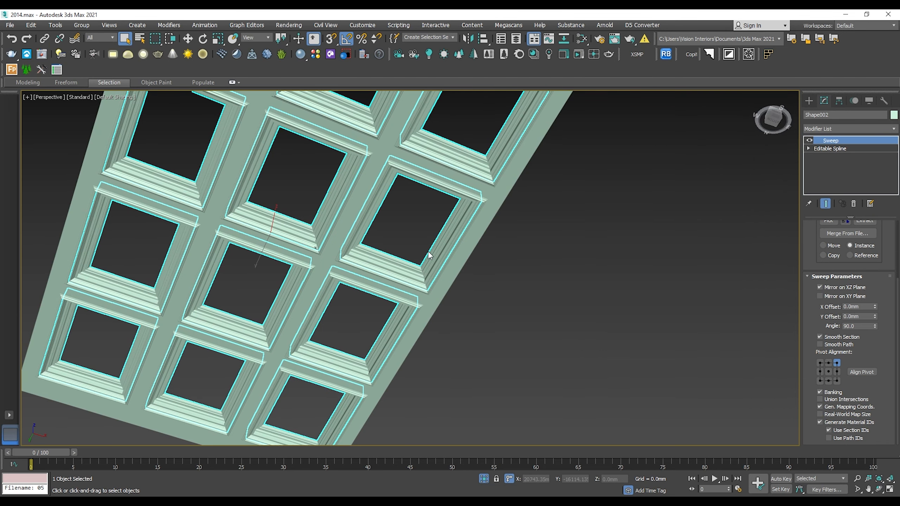
pyautogui.press('w')
pyautogui.keyDown('alt'); pyautogui.moveTo(530, 350); pyautogui.dragTo(533, 344, button='middle'); pyautogui.keyUp('alt')
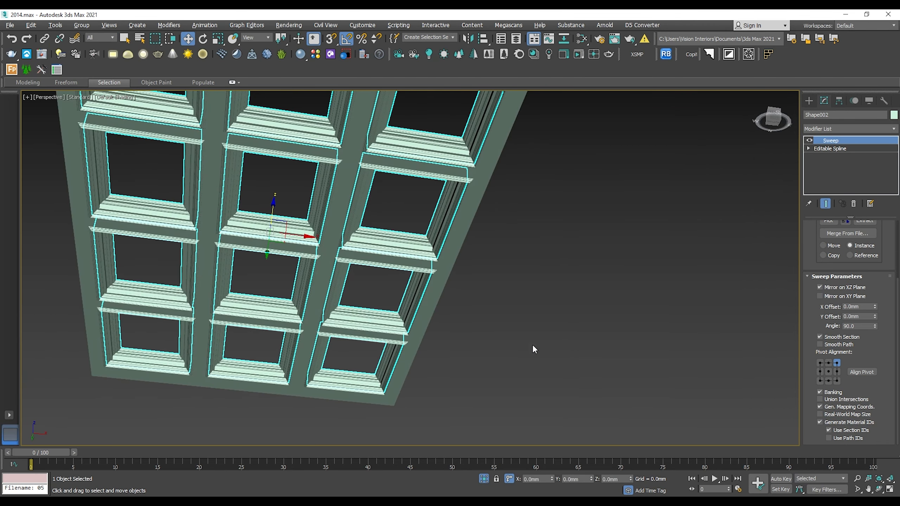
pyautogui.click(511, 279)
# Select the grid together with both mouldings and exit isolation to bring back the office scene
pyautogui.keyDown('alt'); pyautogui.moveTo(513, 283); pyautogui.dragTo(439, 263, button='middle'); pyautogui.keyUp('alt')
pyautogui.scroll(-3, 487, 286)
pyautogui.scroll(-2, 488, 286)
pyautogui.keyDown('alt'); pyautogui.moveTo(487, 286); pyautogui.dragTo(489, 338, button='middle'); pyautogui.keyUp('alt')
pyautogui.moveTo(509, 358); pyautogui.dragTo(273, 180)
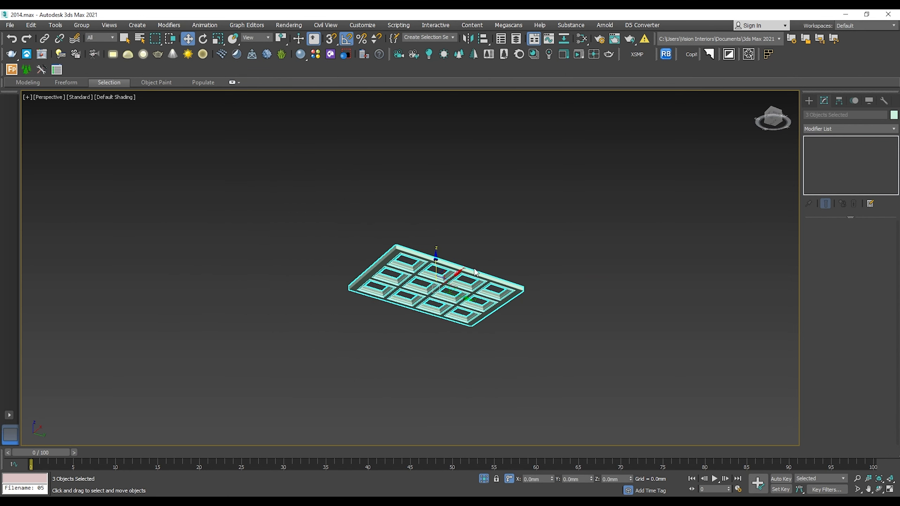
pyautogui.scroll(5, 471, 268)
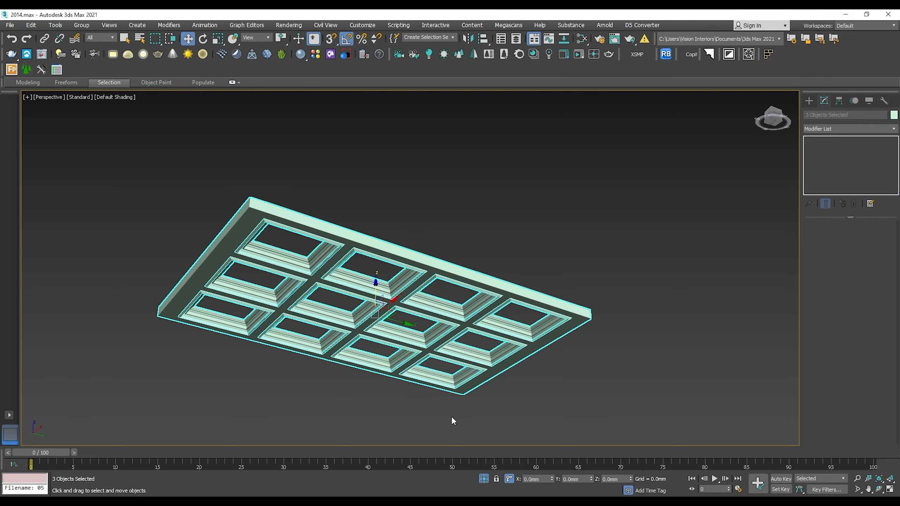
pyautogui.click(483, 481)
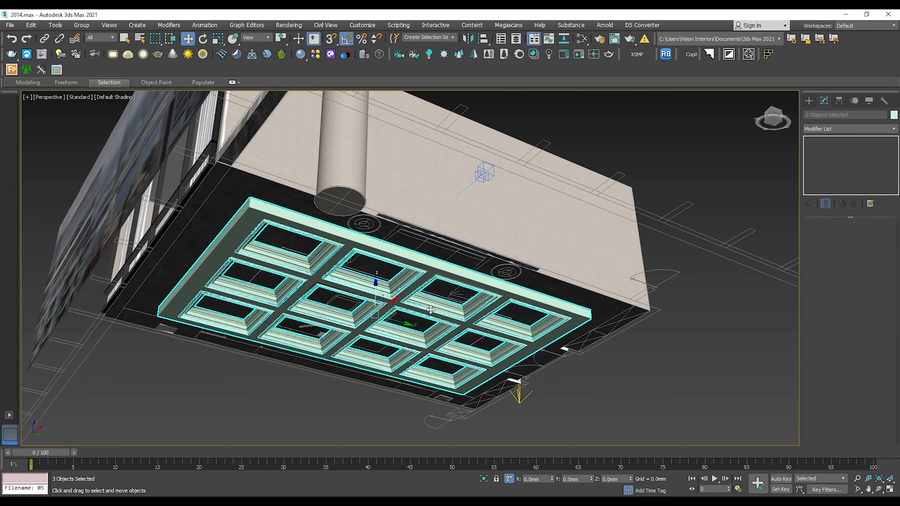
# In the front view, raise the coffered ceiling and vertex-snap its upper-left corner to that of the room's teal ceiling outline
pyautogui.press('f')
pyautogui.scroll(5, 464, 262)
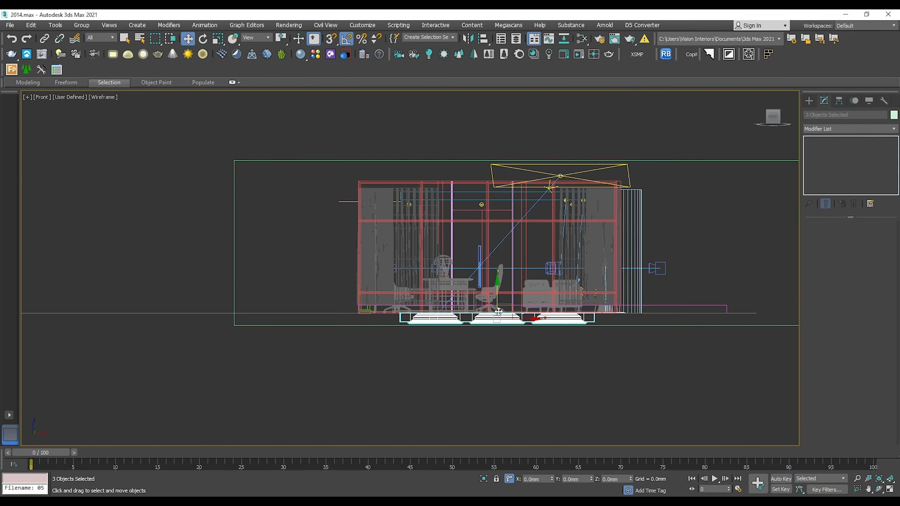
pyautogui.moveTo(496, 301); pyautogui.dragTo(464, 212)
pyautogui.scroll(8, 464, 213)
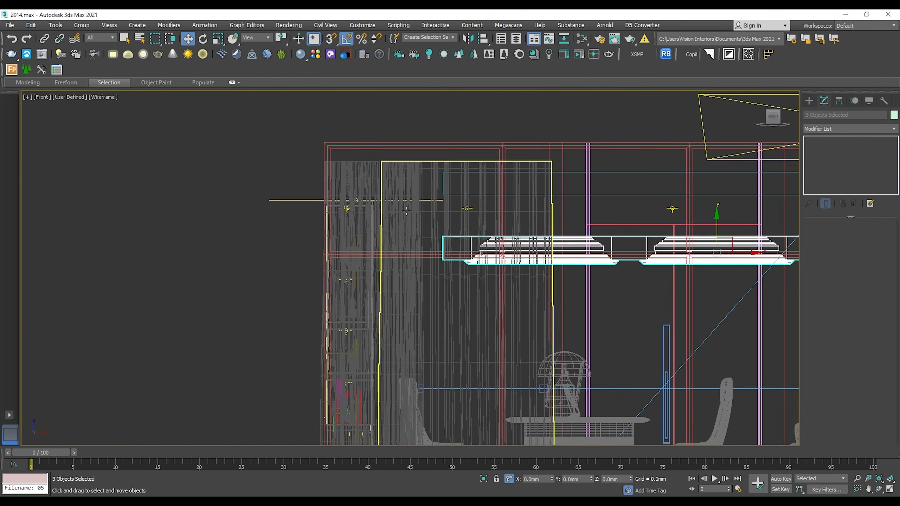
pyautogui.press('s')
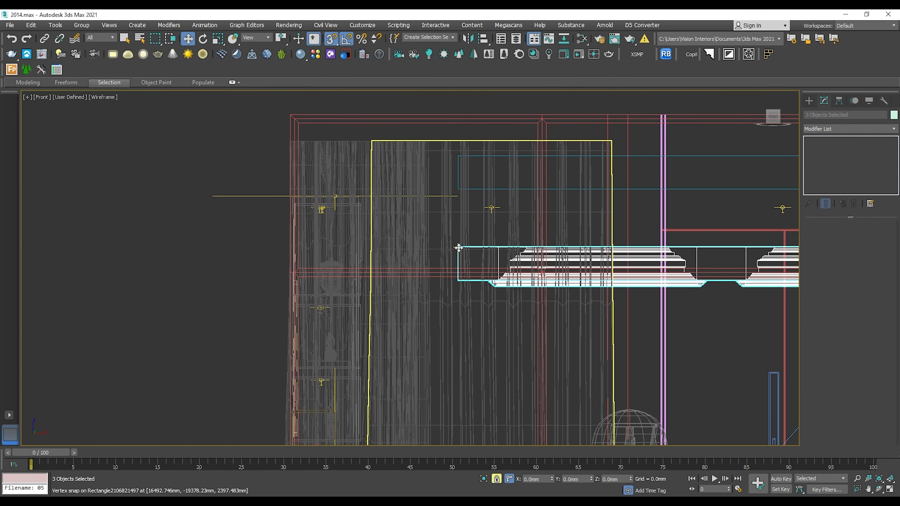
pyautogui.moveTo(459, 247); pyautogui.dragTo(459, 156)
# Show the room through camera VRayCam001 with shaded display and the Standard viewport quality
pyautogui.press('c')
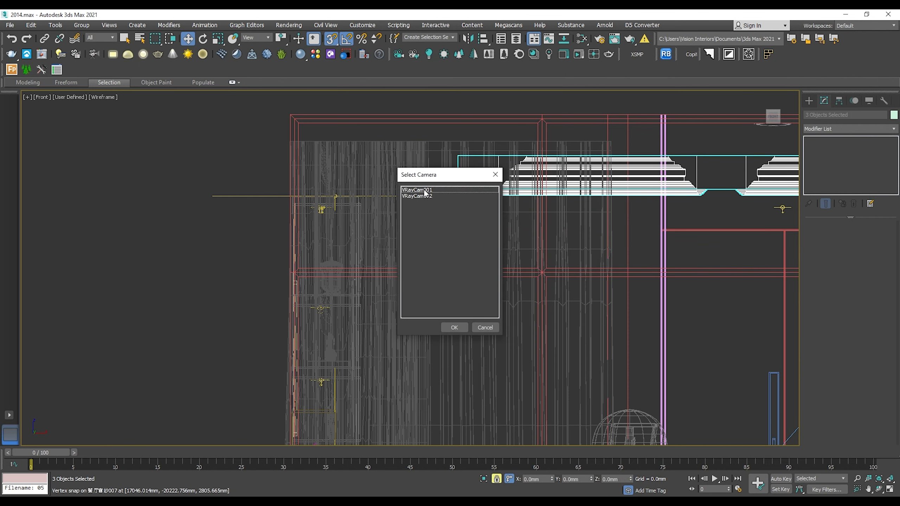
pyautogui.doubleClick(424, 191)
pyautogui.press('F3')
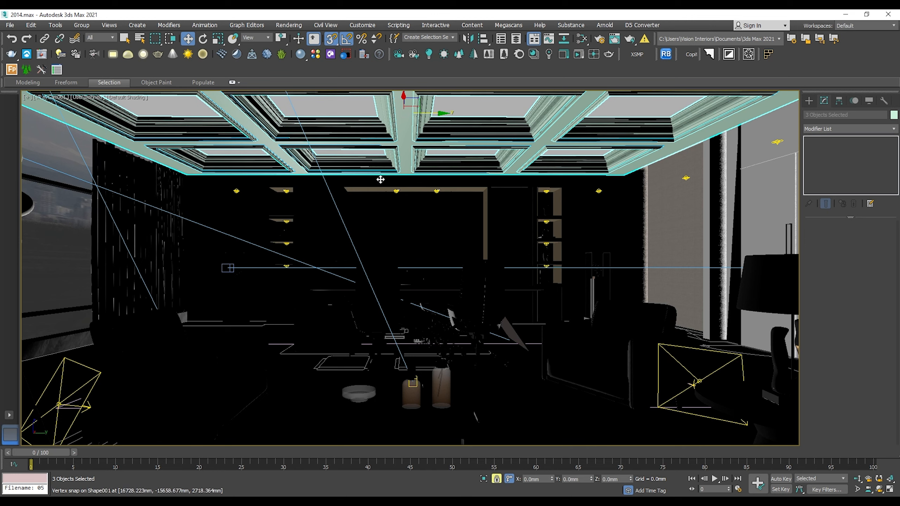
pyautogui.click(94, 98)
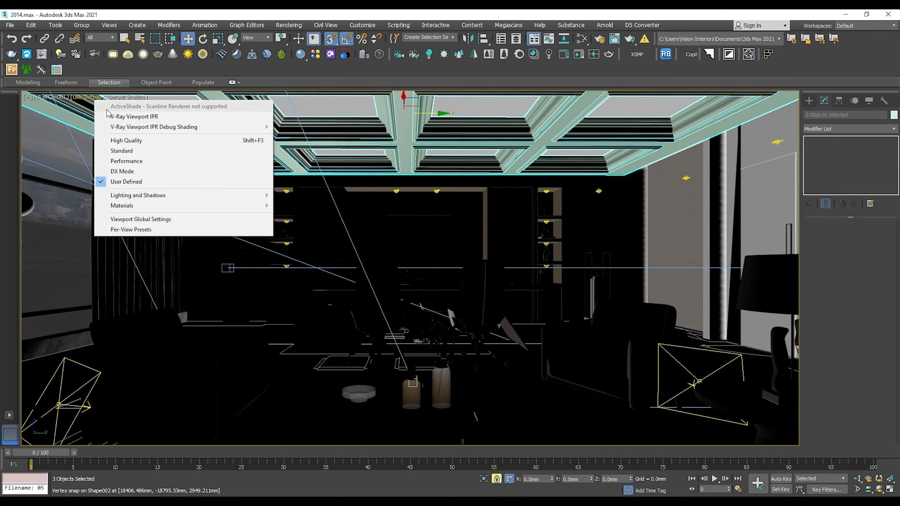
pyautogui.click(138, 150)
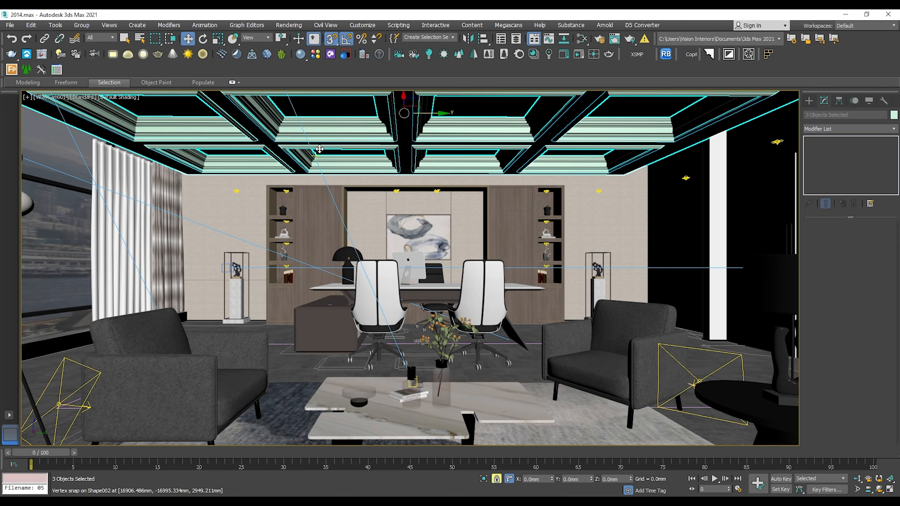
# In the perspective view, isolate the room shell with the coffered ceiling, deselect everything and view the ceiling from below
pyautogui.press('p')
pyautogui.keyDown('alt'); pyautogui.moveTo(327, 222); pyautogui.dragTo(193, 203, button='middle'); pyautogui.keyUp('alt')
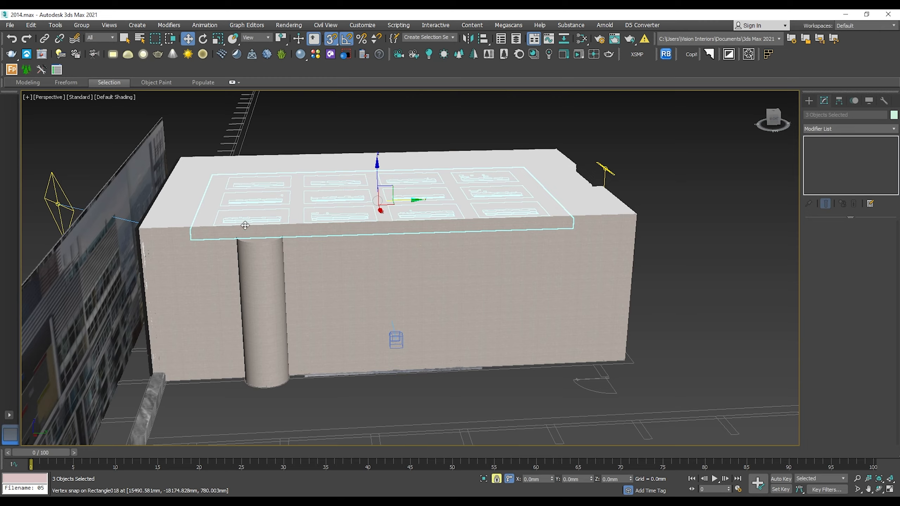
pyautogui.click(187, 202)
pyautogui.hotkey('alt', 'q')
pyautogui.click(623, 123)
pyautogui.keyDown('alt'); pyautogui.moveTo(571, 177); pyautogui.dragTo(449, 118, button='middle'); pyautogui.keyUp('alt')
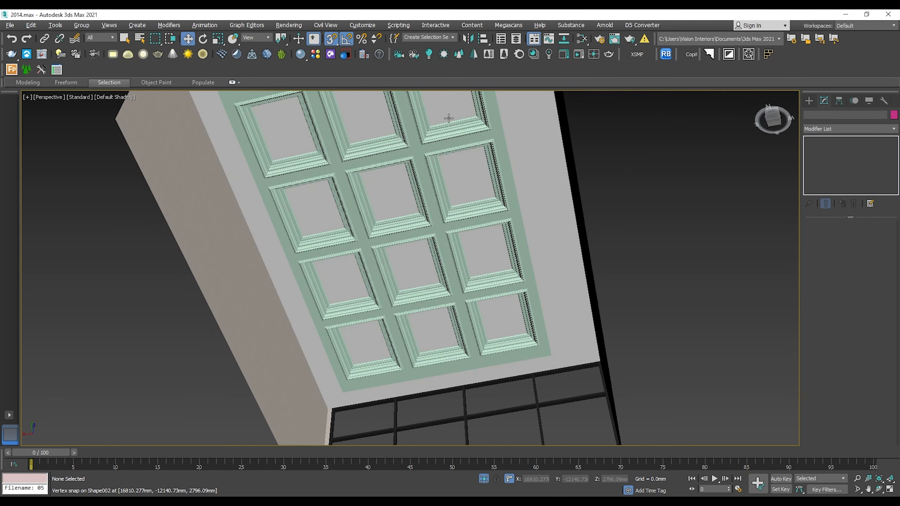
# Open the Slate Material Editor, place it beside the ceiling and sample the room shell's material into the view
pyautogui.press('m')
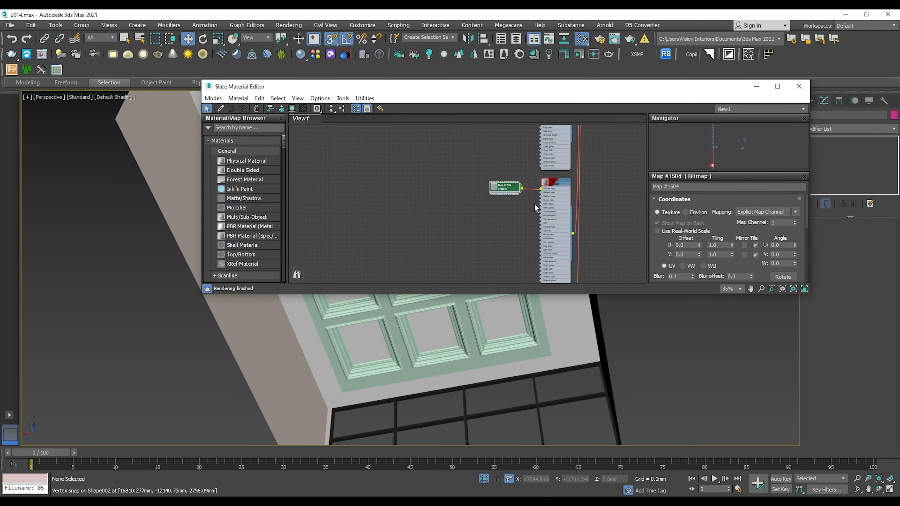
pyautogui.scroll(-10, 534, 205)
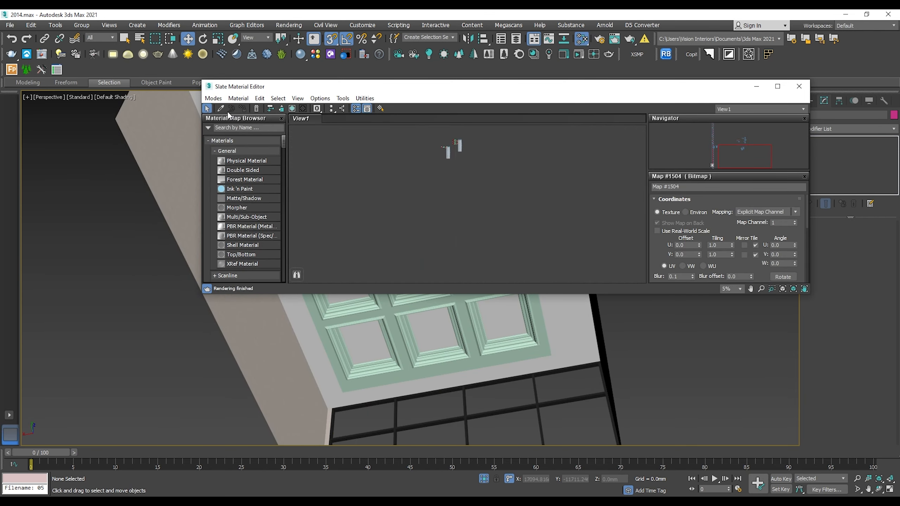
pyautogui.moveTo(483, 90); pyautogui.dragTo(759, 141)
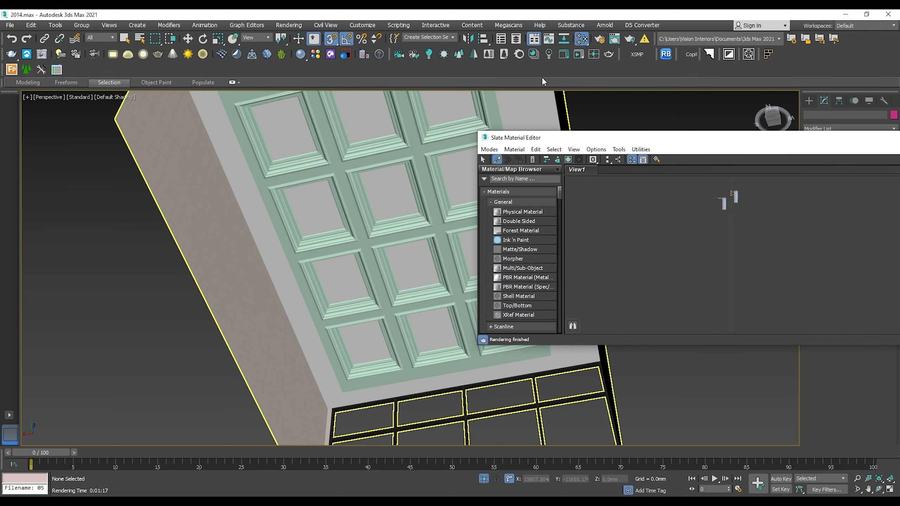
pyautogui.click(543, 111)
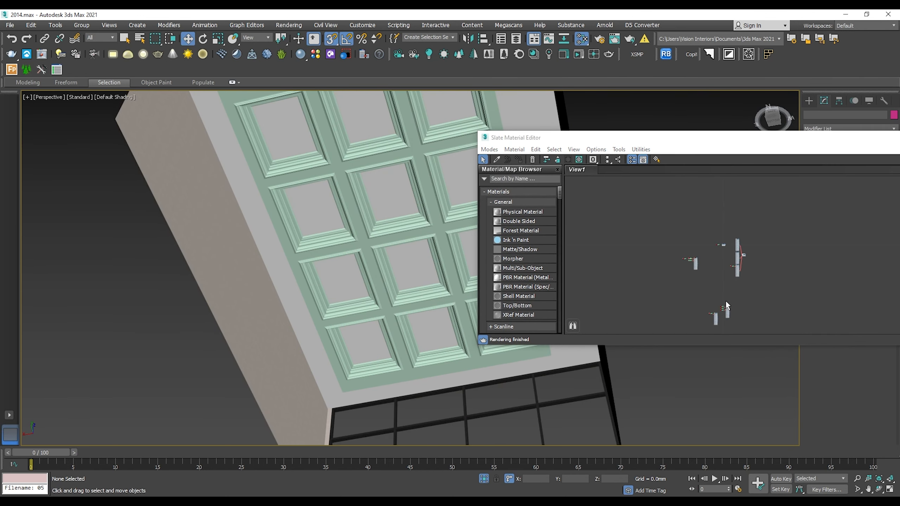
pyautogui.scroll(5, 710, 266)
pyautogui.moveTo(721, 244); pyautogui.dragTo(669, 226, button='middle')
pyautogui.scroll(5, 737, 244)
pyautogui.scroll(-5, 730, 247)
pyautogui.scroll(-6, 657, 291)
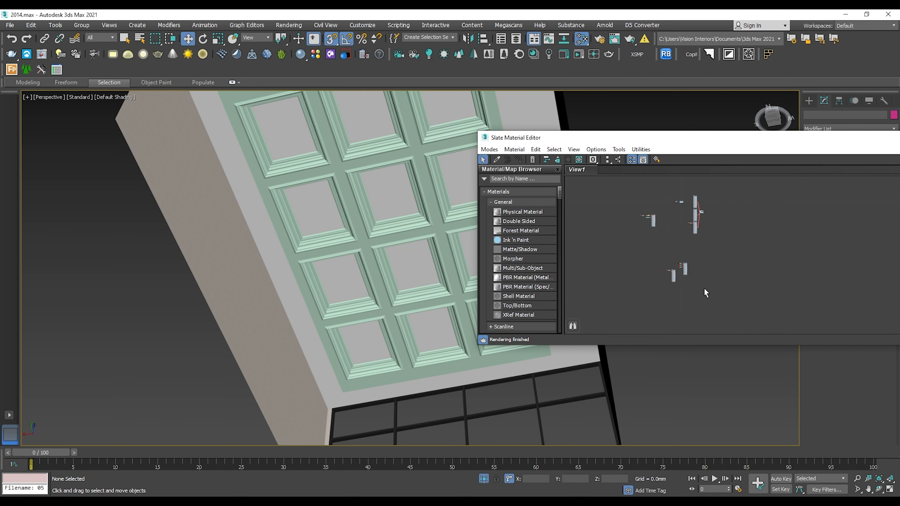
# Clear all nodes from the material view and sample the room shell's material into it again
pyautogui.moveTo(718, 299); pyautogui.dragTo(622, 176)
pyautogui.press('Delete')
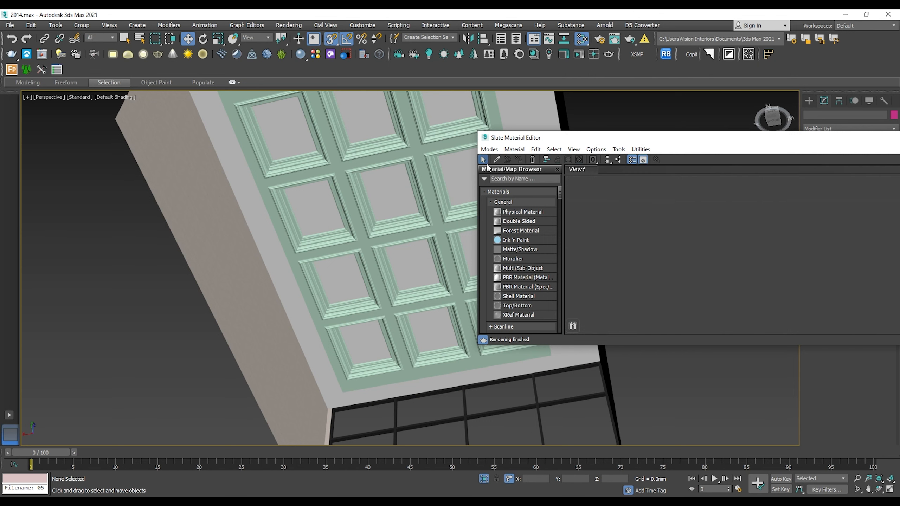
pyautogui.click(498, 160)
pyautogui.click(519, 110)
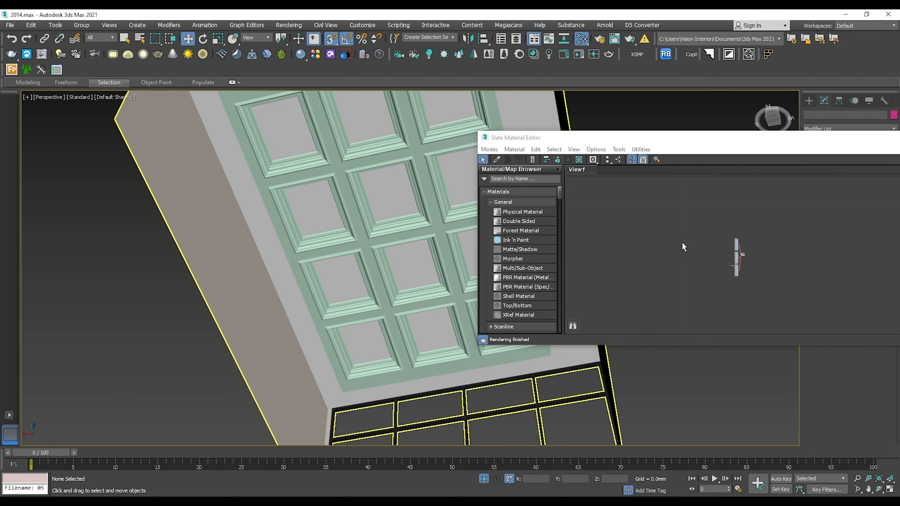
pyautogui.scroll(5, 741, 252)
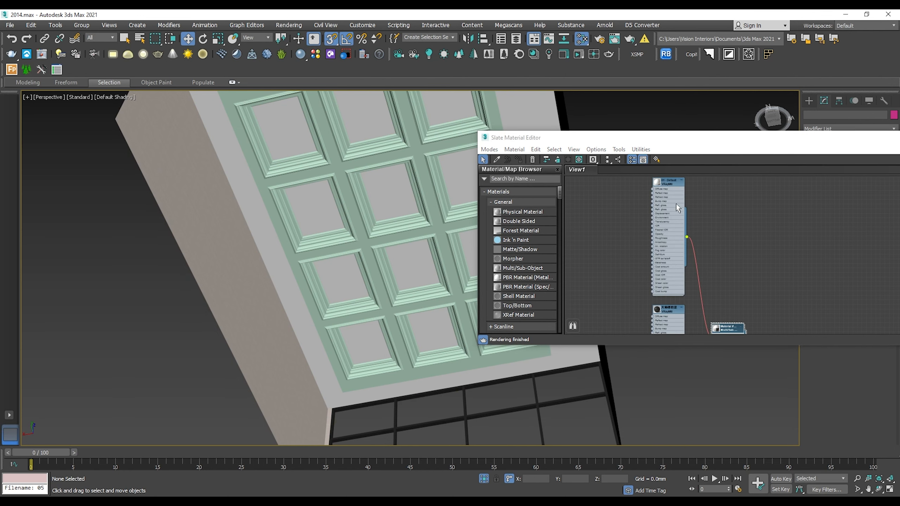
# Duplicate the topmost VRayMtl node of the sampled room material as a separate, unconnected material
pyautogui.click(666, 183)
pyautogui.moveTo(665, 183); pyautogui.dragTo(698, 191, button='middle')
pyautogui.keyDown('shift'); pyautogui.moveTo(703, 186); pyautogui.dragTo(611, 217); pyautogui.keyUp('shift')
pyautogui.moveTo(609, 218); pyautogui.dragTo(667, 209, button='middle')
pyautogui.scroll(2, 667, 208)
pyautogui.scroll(1, 667, 212)
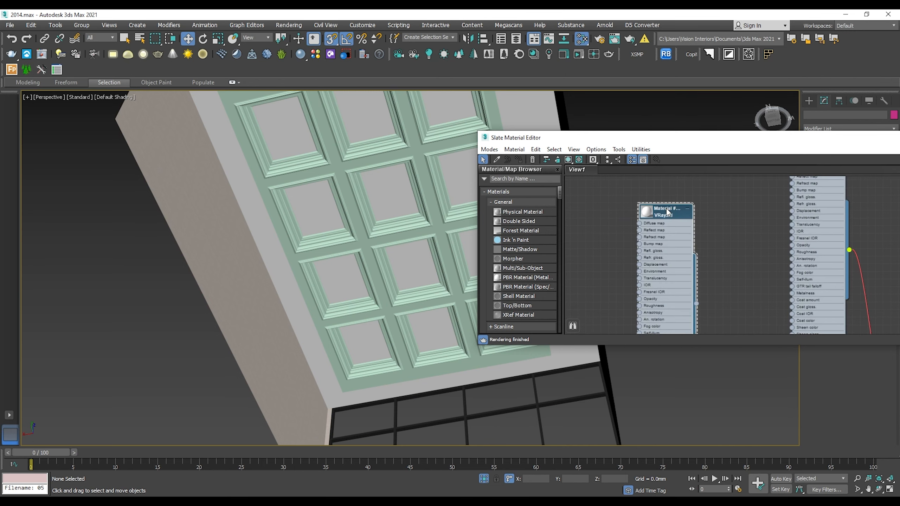
# Assign the duplicated VRayMtl to the grid and both mouldings, and close the Slate Material Editor
pyautogui.click(418, 144)
pyautogui.keyDown('ctrl'); pyautogui.click(425, 136); pyautogui.keyUp('ctrl')
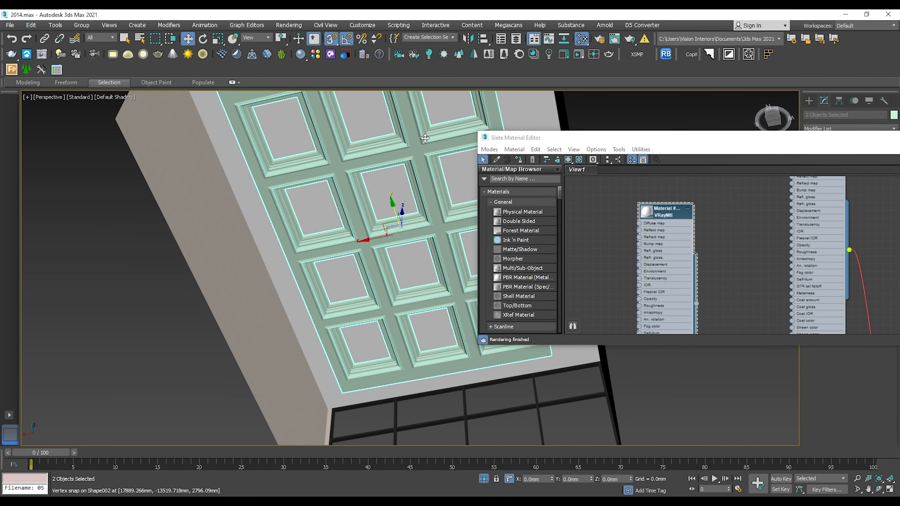
pyautogui.keyDown('ctrl'); pyautogui.click(421, 141); pyautogui.keyUp('ctrl')
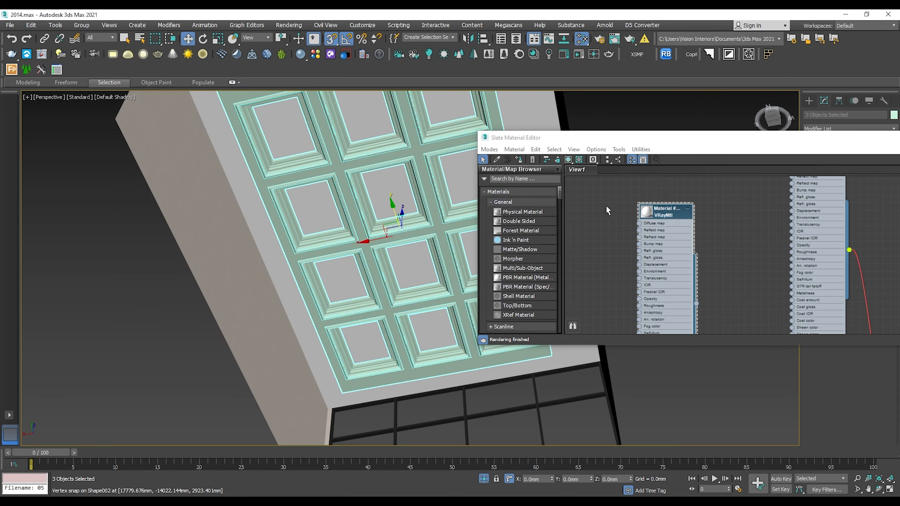
pyautogui.click(521, 161)
pyautogui.click(610, 126)
pyautogui.scroll(-3, 414, 203)
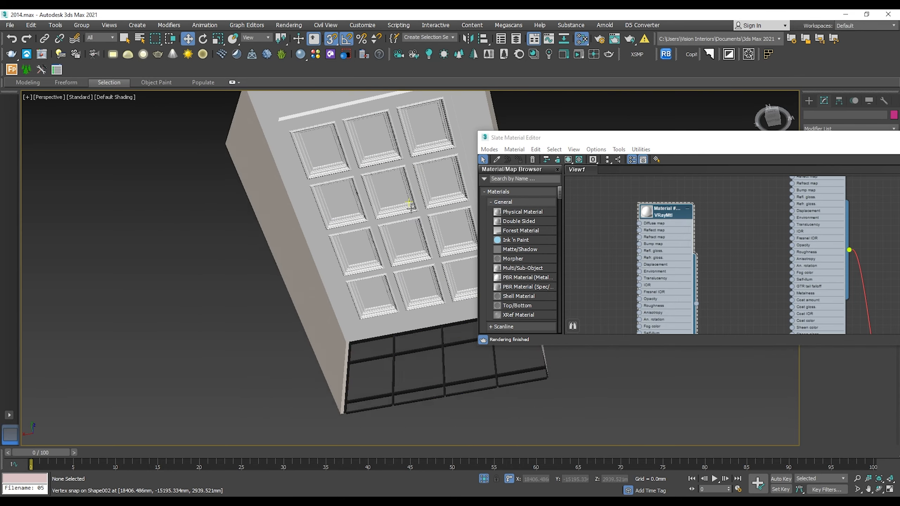
pyautogui.keyDown('alt'); pyautogui.moveTo(414, 203); pyautogui.dragTo(425, 227, button='middle'); pyautogui.keyUp('alt')
pyautogui.scroll(4, 402, 225)
pyautogui.scroll(-1, 426, 227)
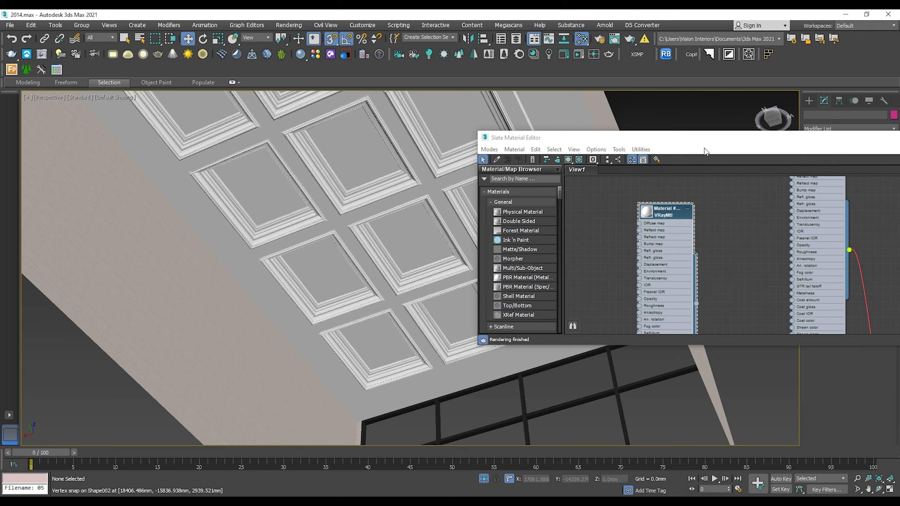
pyautogui.moveTo(691, 137); pyautogui.dragTo(474, 165)
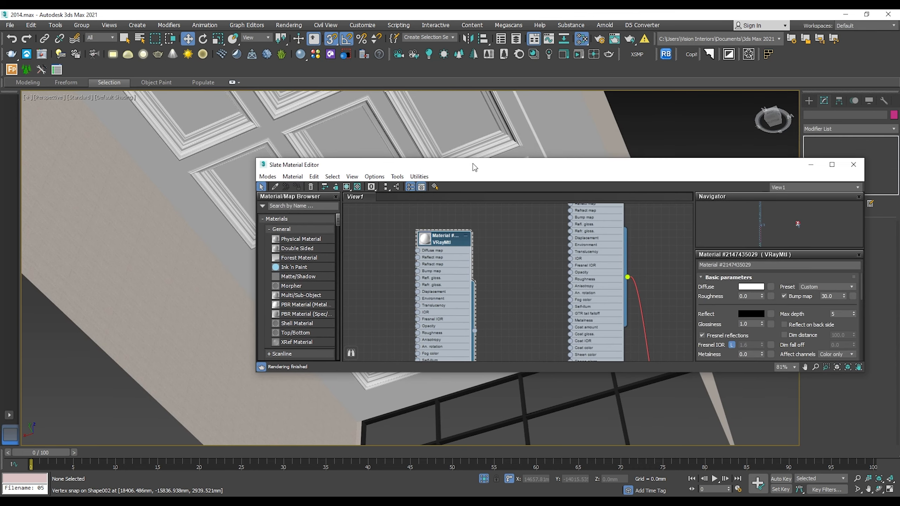
pyautogui.click(853, 165)
# Switch the viewport to camera VRayCam001 and render the office in the V-Ray Frame Buffer
pyautogui.keyDown('alt'); pyautogui.moveTo(589, 207); pyautogui.dragTo(612, 218, button='middle'); pyautogui.keyUp('alt')
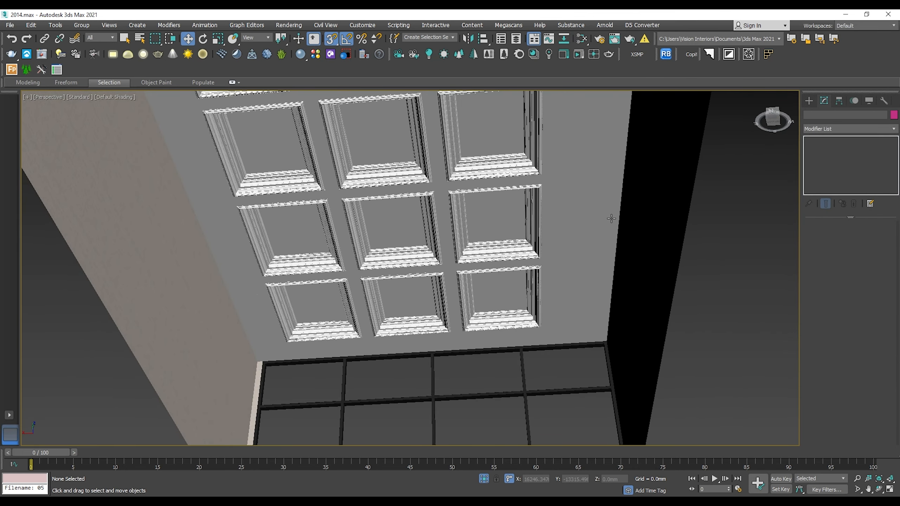
pyautogui.press('c')
pyautogui.doubleClick(435, 190)
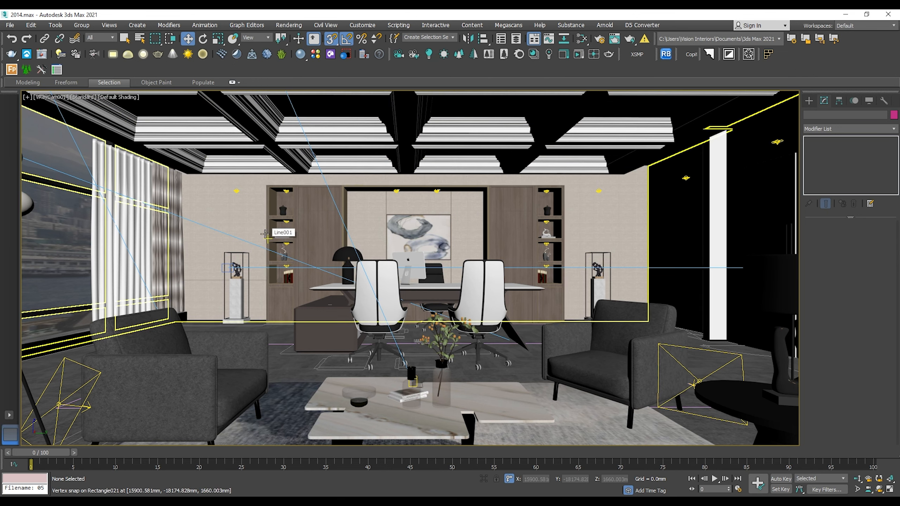
pyautogui.hotkey('shift', 'q')
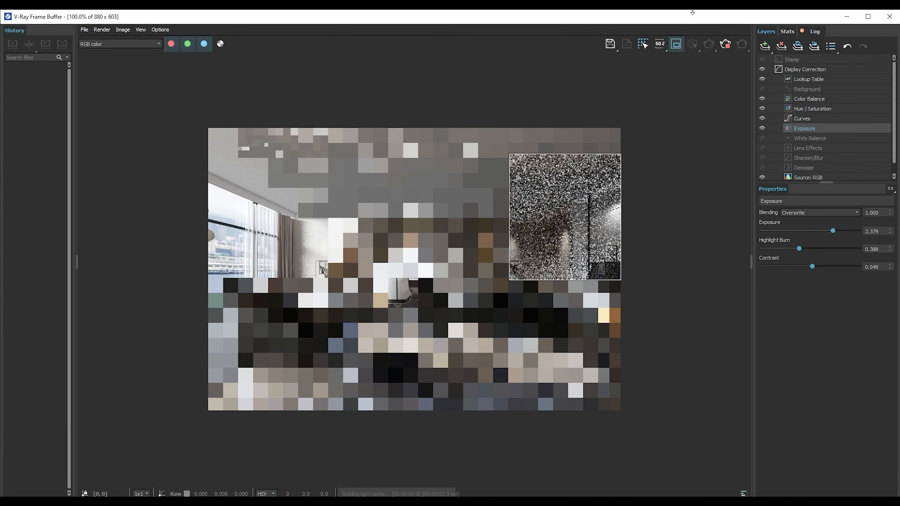
pyautogui.click(741, 44)
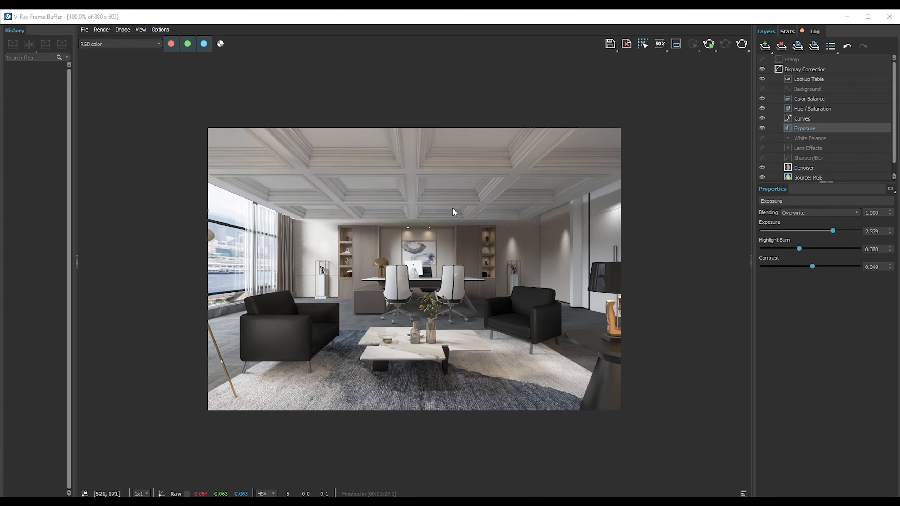
# Examine the coffered ceiling in the finished V-Ray render
pyautogui.scroll(1, 457, 195)
pyautogui.scroll(-1, 425, 161)
pyautogui.scroll(1, 389, 161)
pyautogui.scroll(-1, 455, 167)
pyautogui.scroll(1, 423, 183)
pyautogui.scroll(-1, 391, 173)
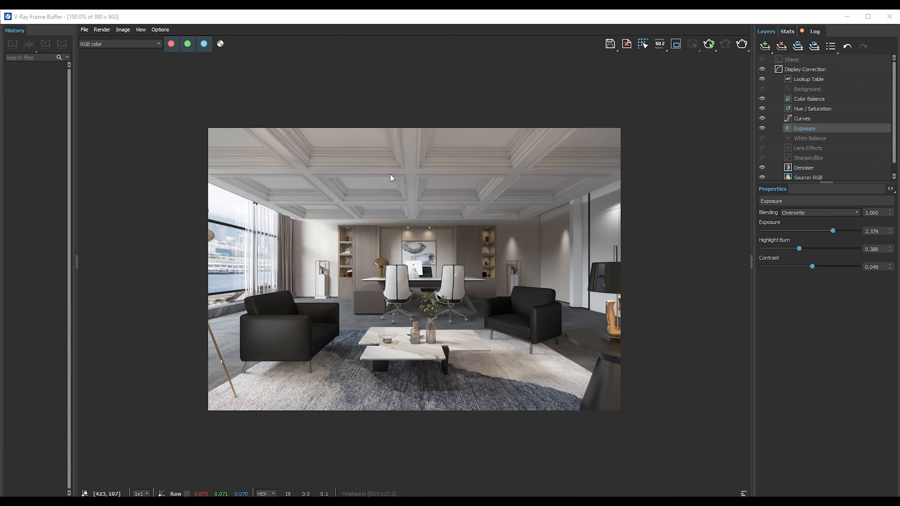